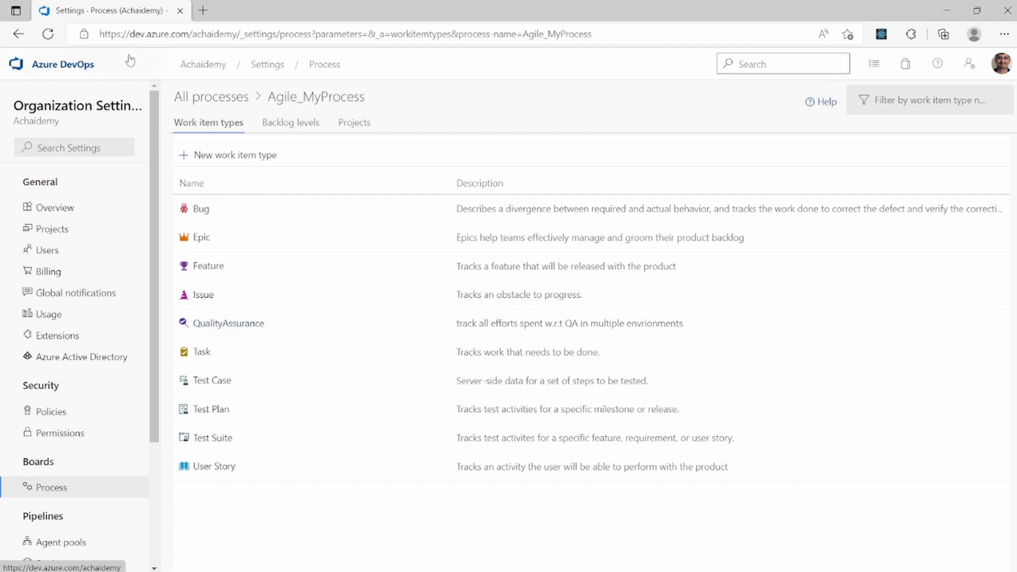
Open the Demo.Process project's work items and start a new QualityAssurance work item.
{"action": "left_click", "coordinate": [99, 68]}
{"action": "left_click", "coordinate": [325, 202]}
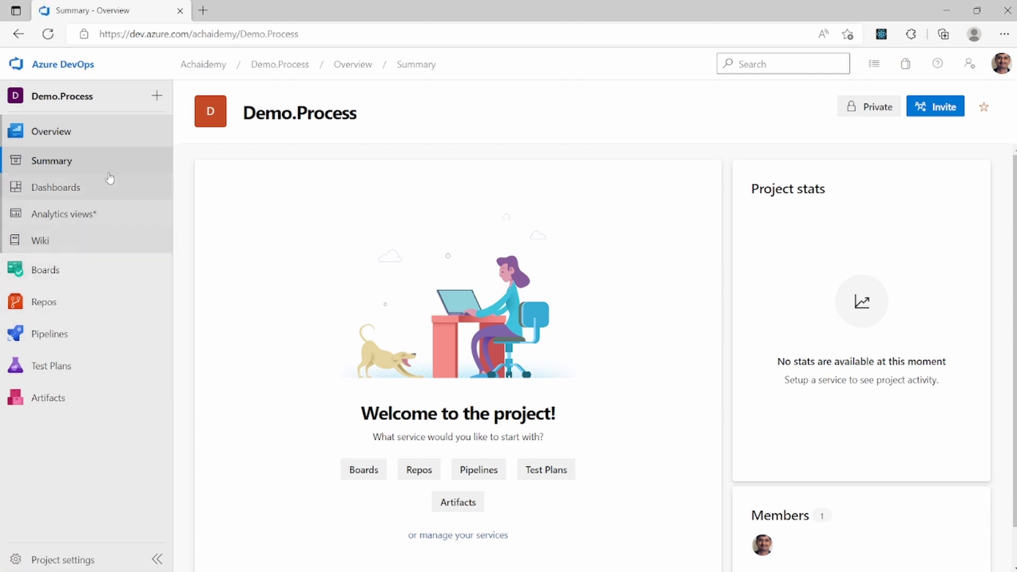
{"action": "mouse_move", "coordinate": [84, 277]}
{"action": "left_click", "coordinate": [214, 295]}
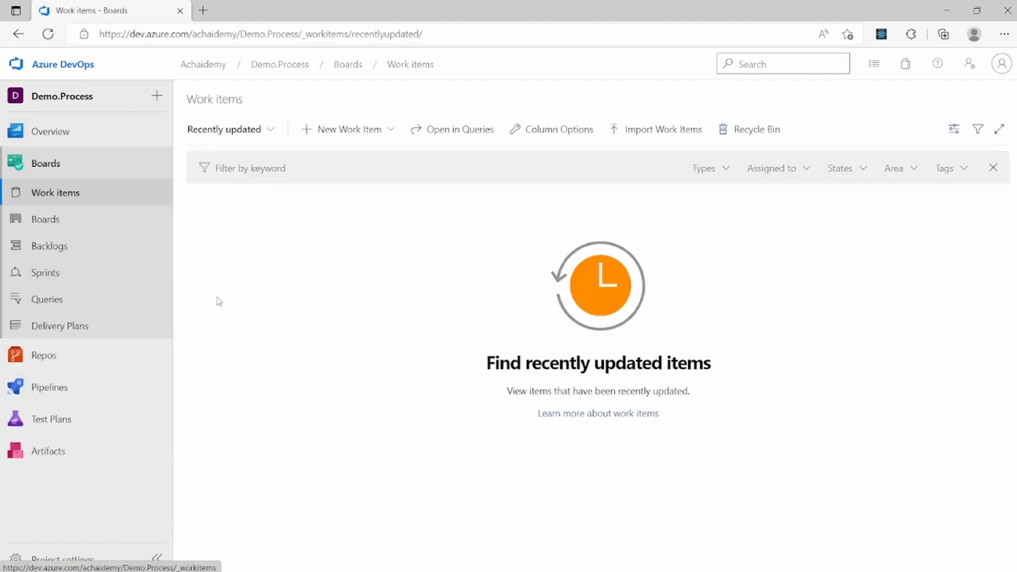
{"action": "left_click", "coordinate": [350, 133]}
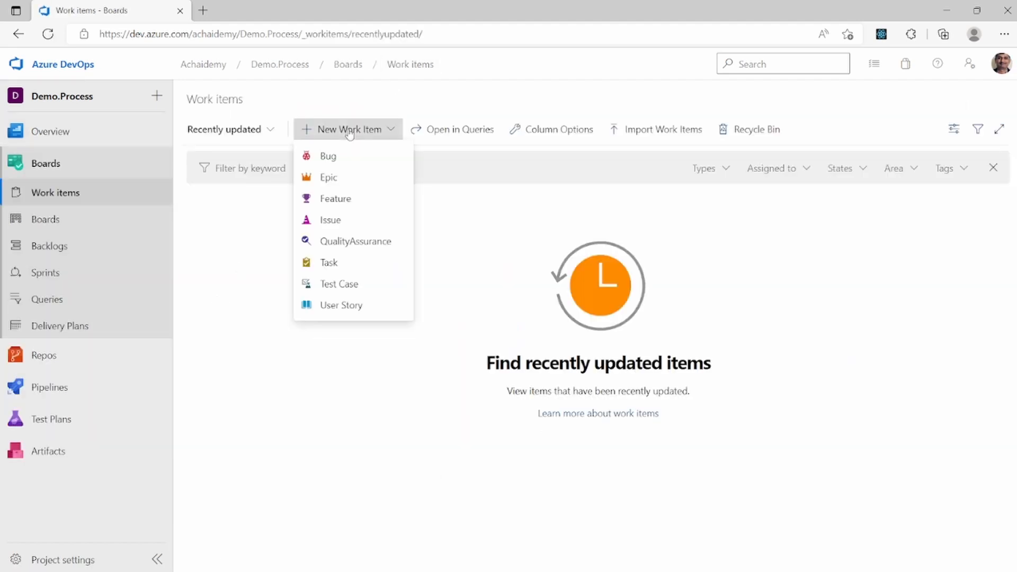
{"action": "left_click", "coordinate": [325, 241]}
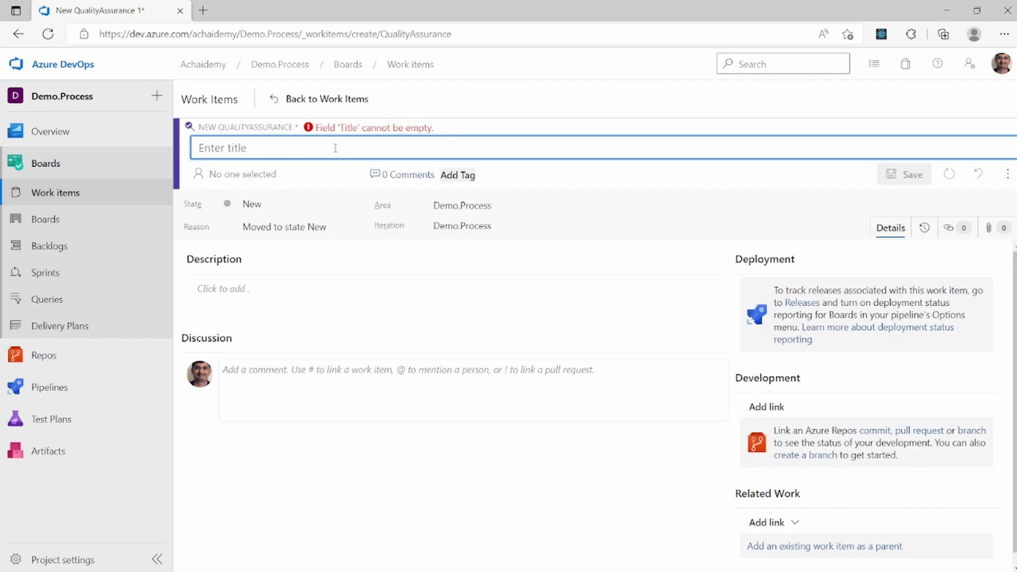
Title the QualityAssurance work item "Load testing for Staging environment" and save it.
{"action": "type", "text": "Load testin"}
{"action": "key", "text": "BackSpace"}
{"action": "key", "text": "BackSpace"}
{"action": "type", "text": "testin"}
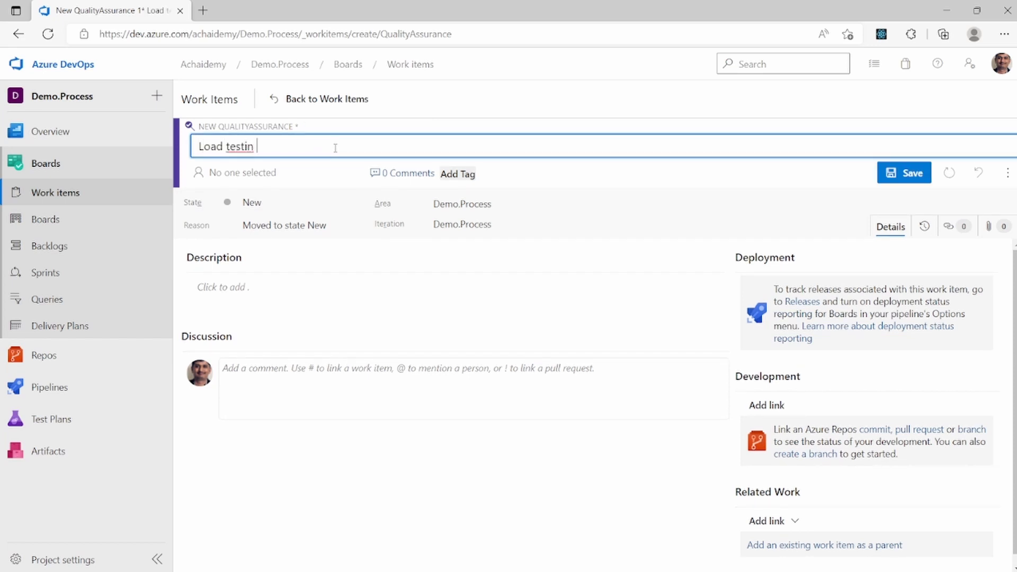
{"action": "key", "text": "BackSpace"}
{"action": "type", "text": "g for Staging "}
{"action": "type", "text": "environment"}
{"action": "key", "text": "BackSpace"}
{"action": "key", "text": "BackSpace"}
{"action": "key", "text": "BackSpace"}
{"action": "key", "text": "BackSpace"}
{"action": "type", "text": "ment"}
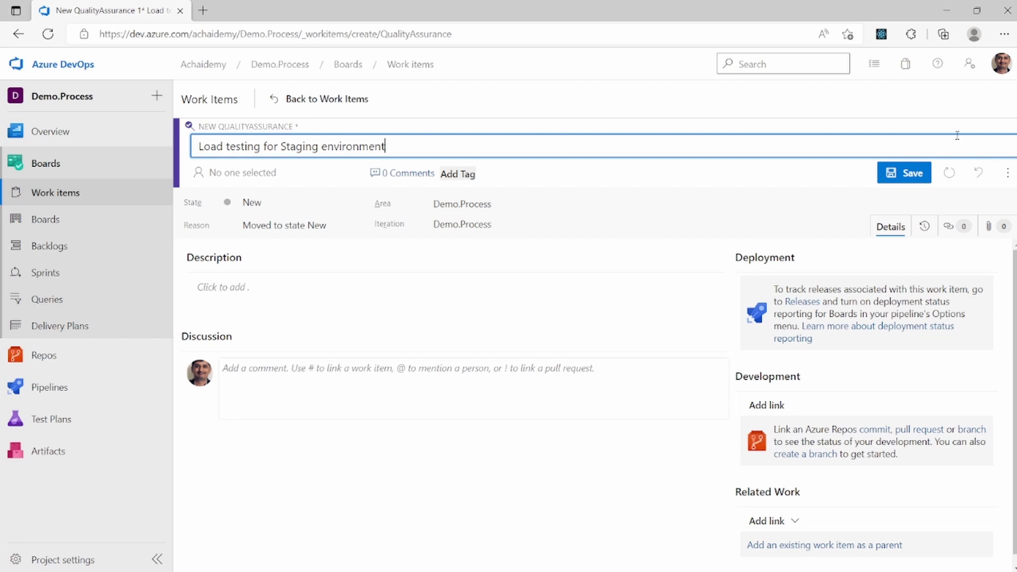
{"action": "left_click", "coordinate": [907, 173]}
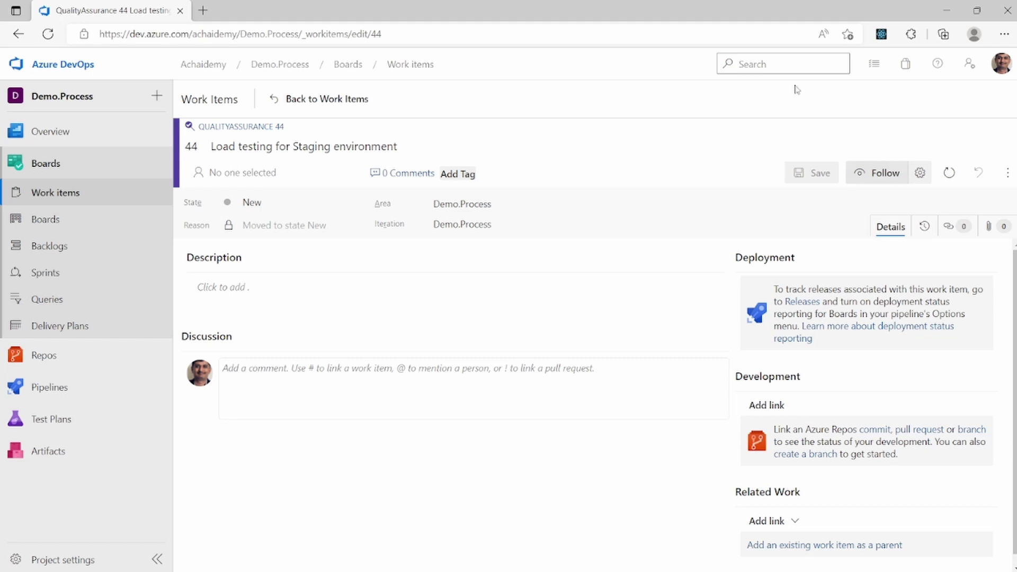
Open the layout of the QualityAssurance work item type in the organization's Agile_MyProcess process.
{"action": "left_click", "coordinate": [84, 66]}
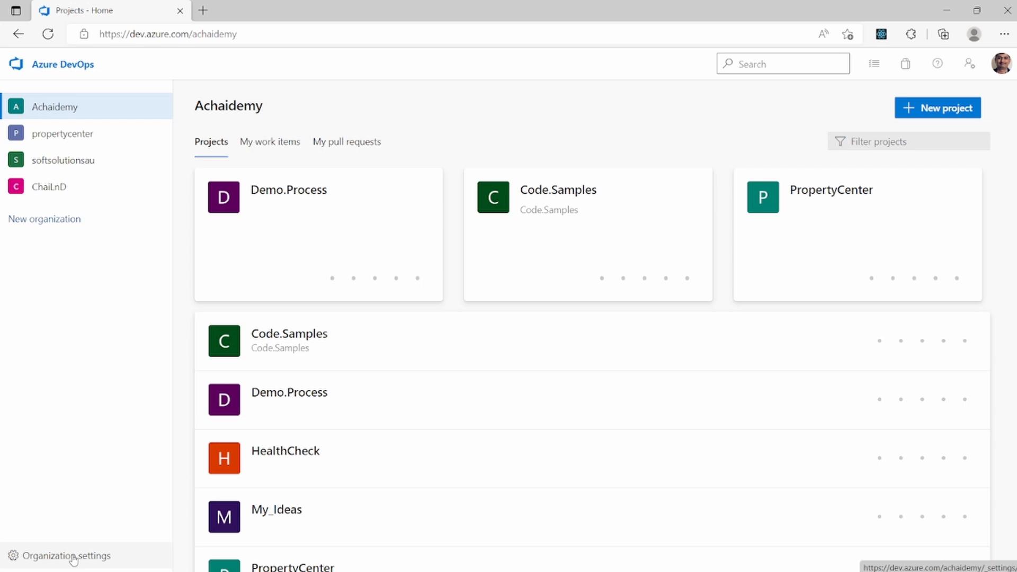
{"action": "left_click", "coordinate": [77, 556]}
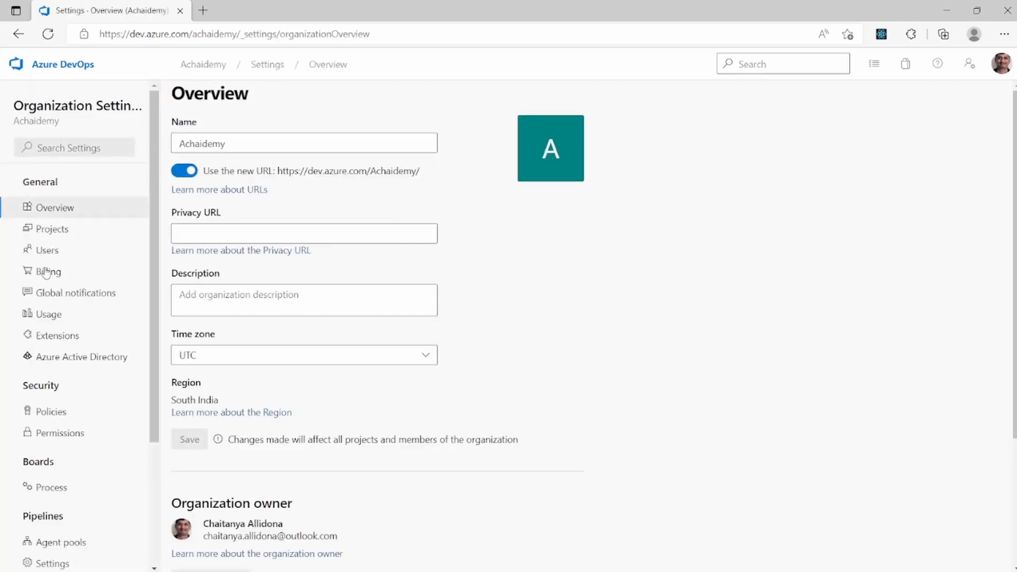
{"action": "left_click", "coordinate": [56, 493]}
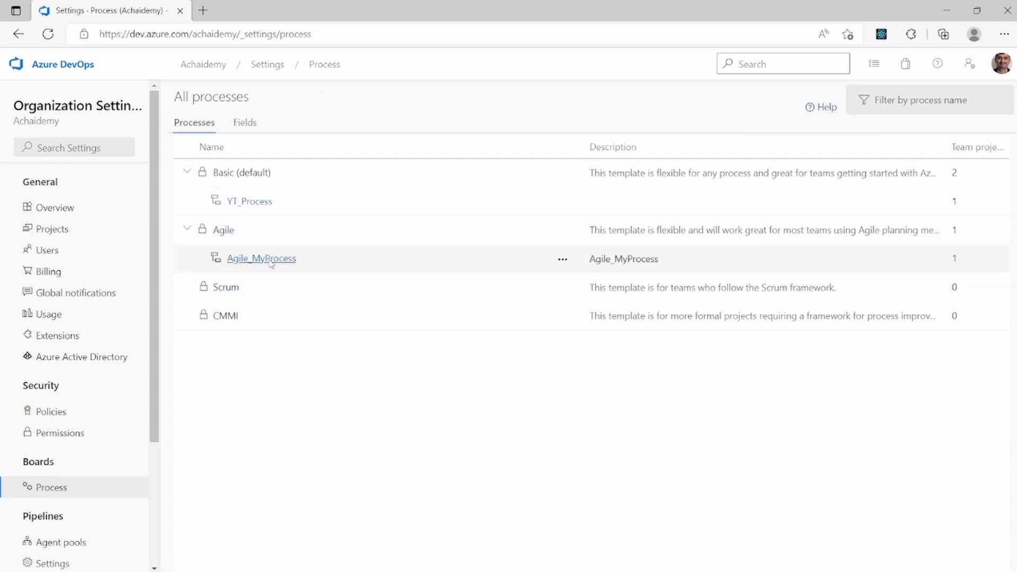
{"action": "left_click", "coordinate": [269, 260]}
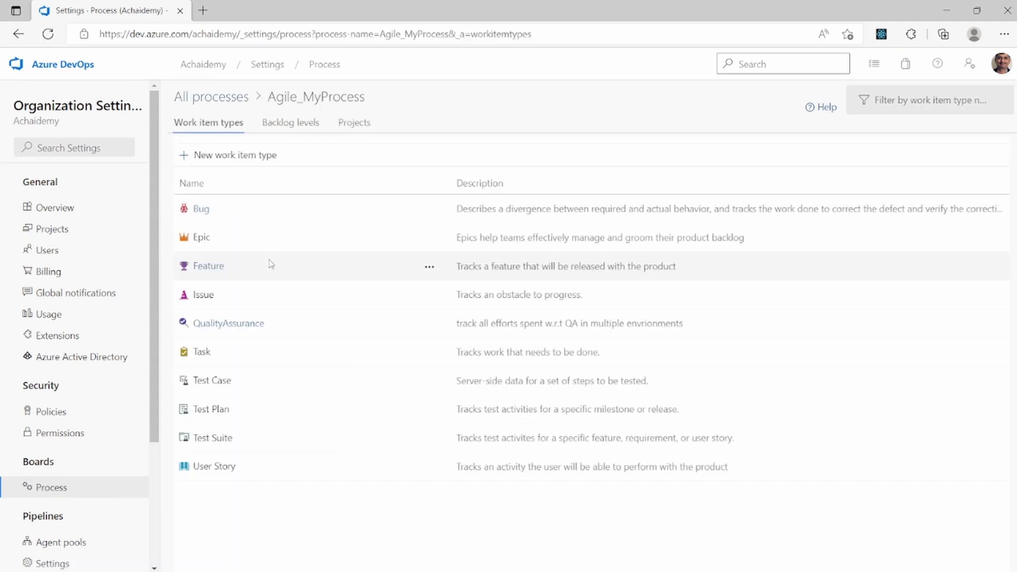
{"action": "left_click", "coordinate": [225, 325]}
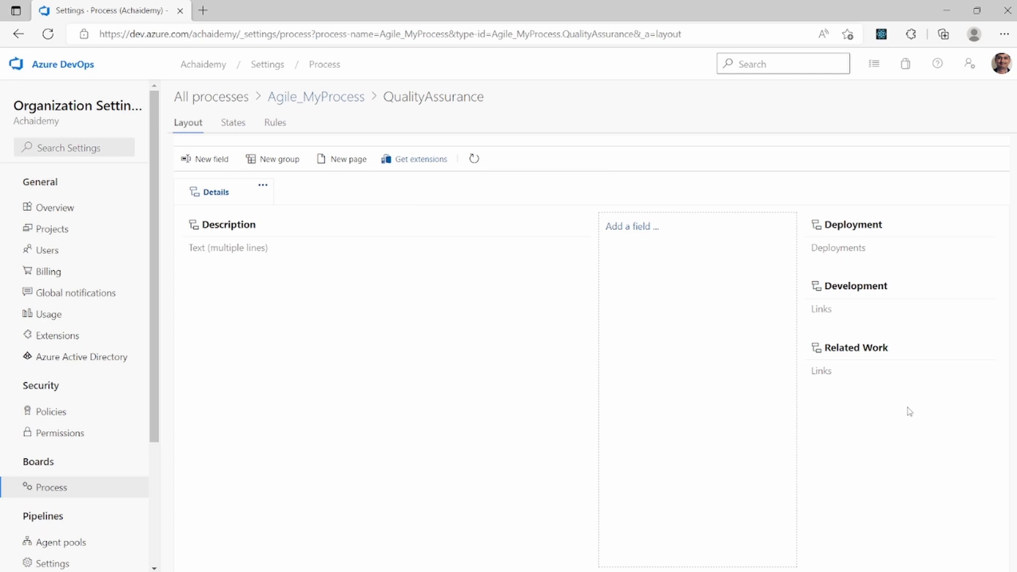
Examine the layout options of the Deployment and Development groups.
{"action": "left_click", "coordinate": [983, 227]}
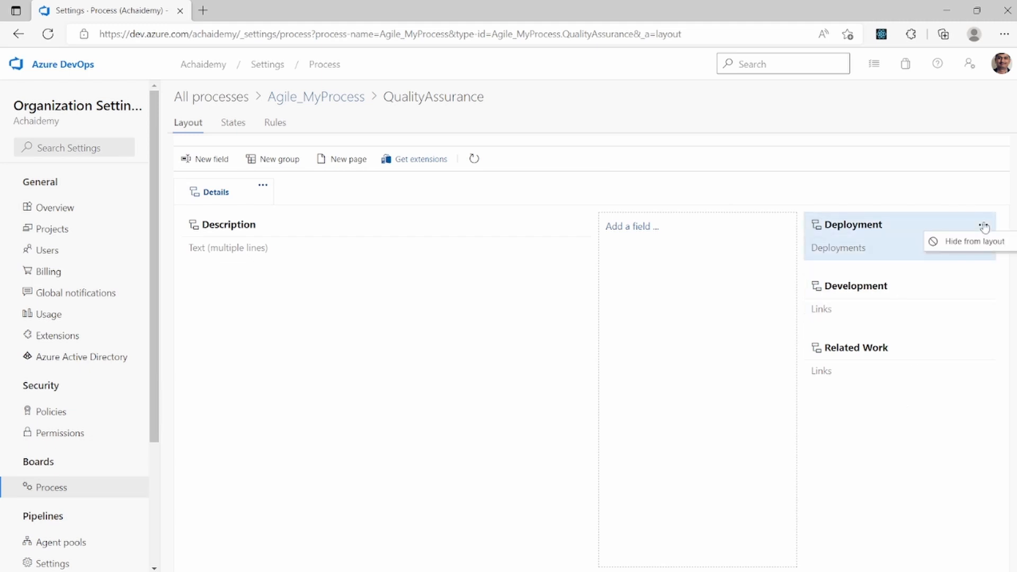
{"action": "left_click", "coordinate": [897, 462]}
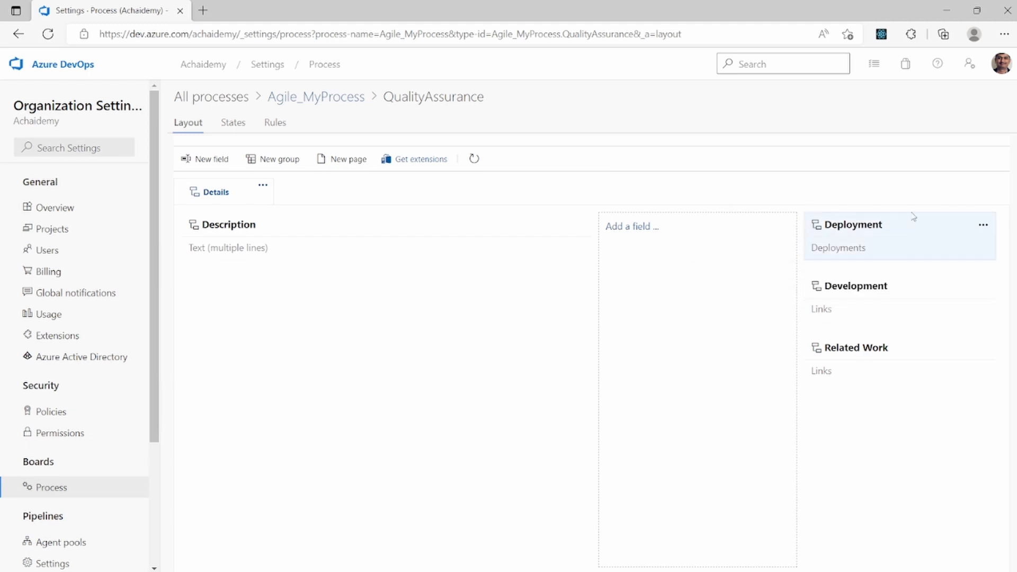
{"action": "mouse_move", "coordinate": [902, 298]}
{"action": "left_click", "coordinate": [983, 228]}
{"action": "left_click", "coordinate": [973, 241]}
{"action": "left_click", "coordinate": [988, 292]}
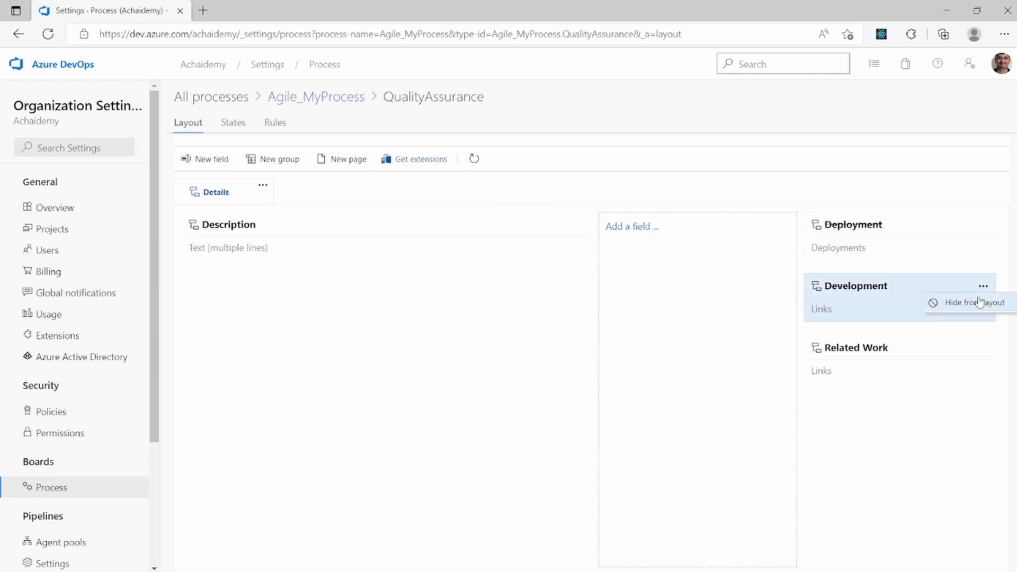
{"action": "left_click", "coordinate": [979, 301]}
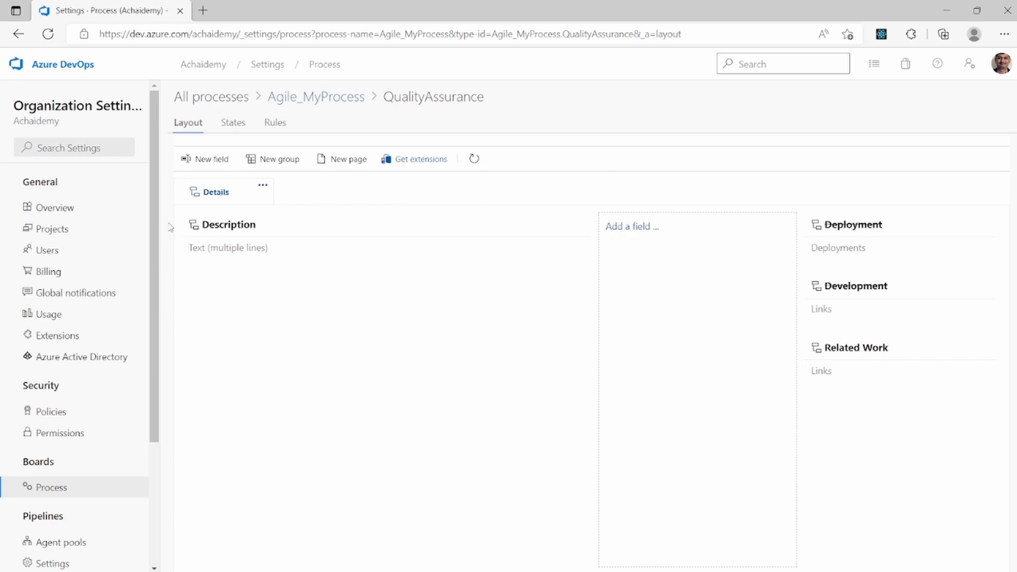
Start a new group for the QualityAssurance layout and name it "Release Details".
{"action": "left_click", "coordinate": [273, 160]}
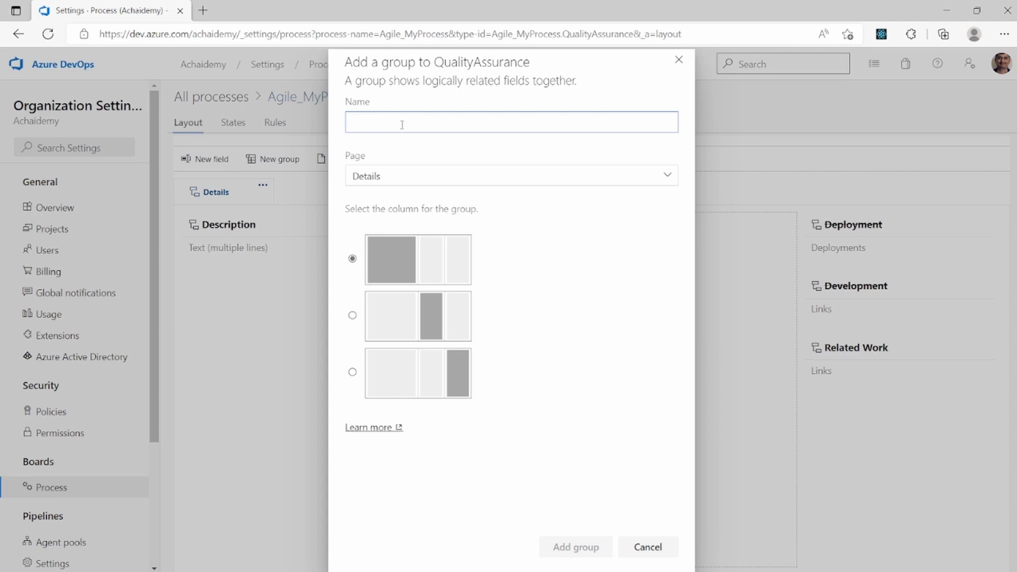
{"action": "type", "text": "QA Attrbu"}
{"action": "key", "text": "BackSpace"}
{"action": "key", "text": "BackSpace"}
{"action": "key", "text": "BackSpace"}
{"action": "type", "text": "ritub"}
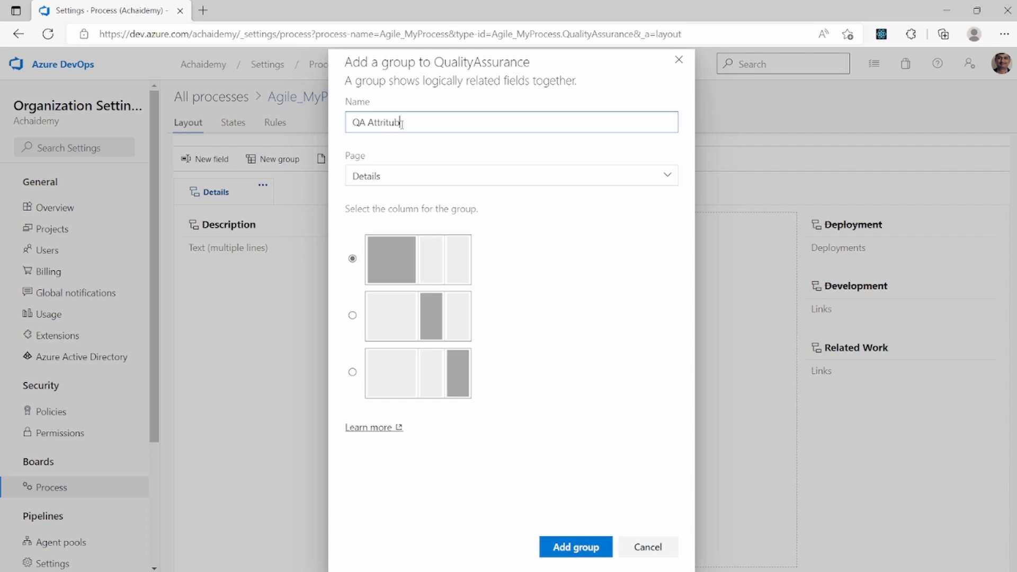
{"action": "type", "text": "tes"}
{"action": "key", "text": "ctrl+shift+Left"}
{"action": "key", "text": "ctrl+shift+Left"}
{"action": "type", "text": "Relese"}
{"action": "key", "text": "BackSpace"}
{"action": "key", "text": "BackSpace"}
{"action": "type", "text": "ase Details"}
Add the group to the Details page, placed in the wide first column.
{"action": "left_click", "coordinate": [525, 181]}
{"action": "left_click", "coordinate": [526, 181]}
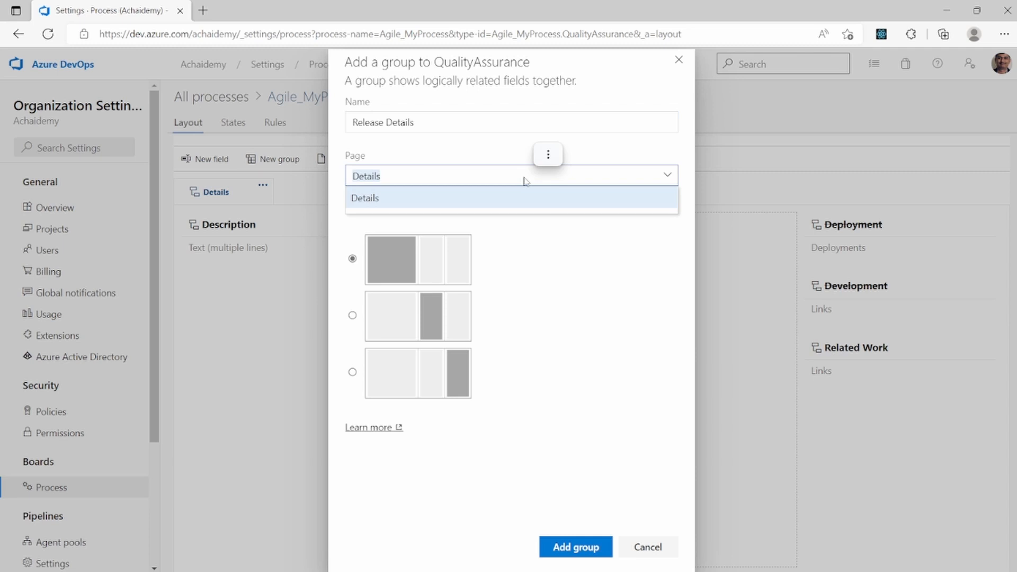
{"action": "left_click", "coordinate": [455, 205]}
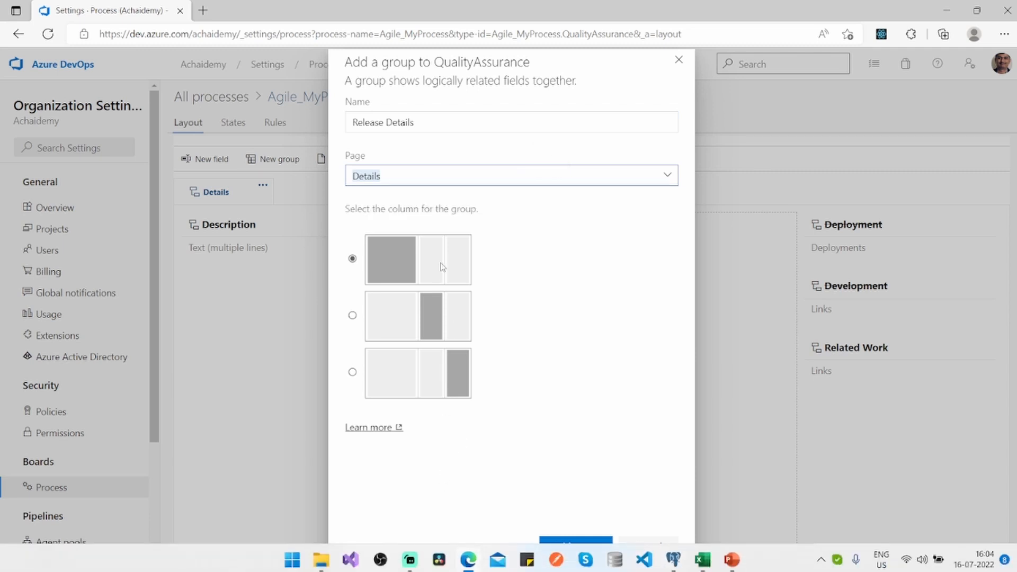
{"action": "left_click", "coordinate": [567, 551]}
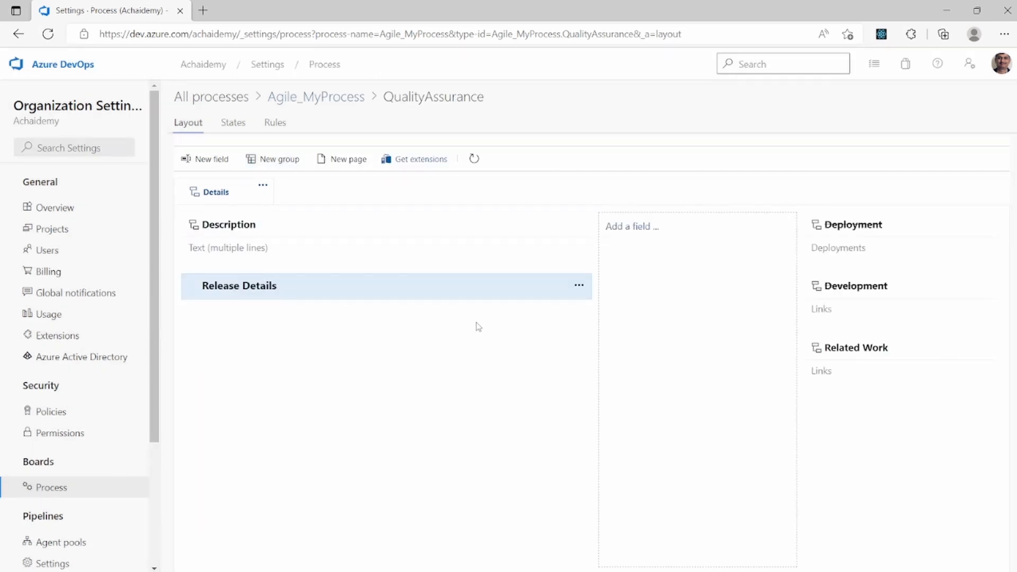
Add the existing Start Date field to the Release Details group.
{"action": "left_click", "coordinate": [580, 289]}
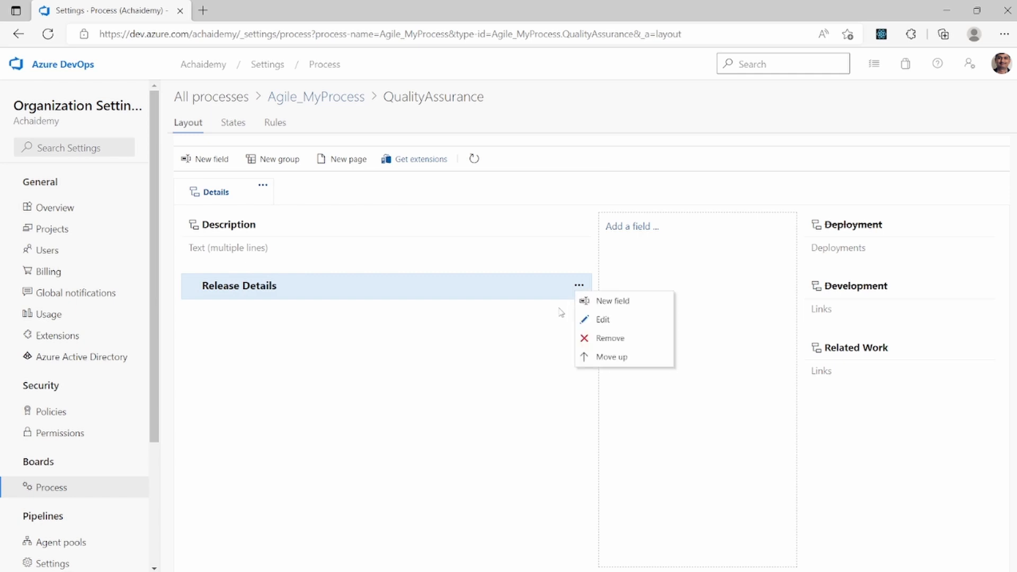
{"action": "left_click", "coordinate": [586, 301]}
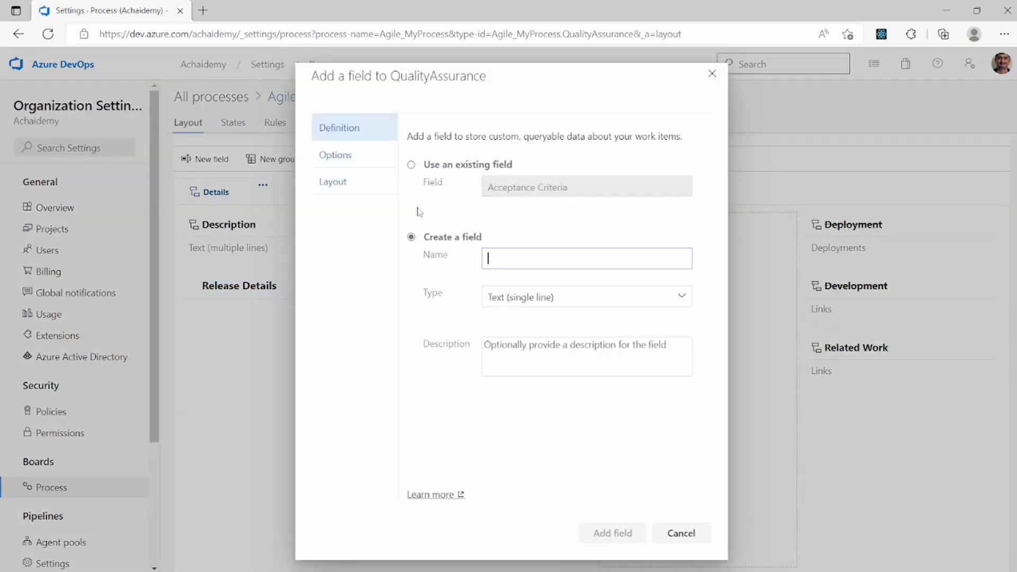
{"action": "left_click", "coordinate": [411, 165]}
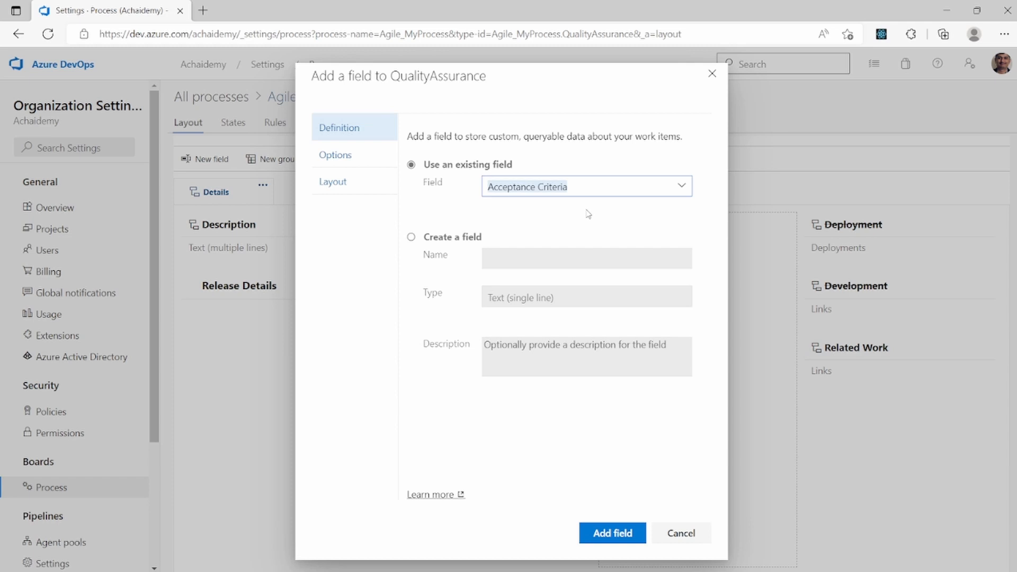
{"action": "type", "text": "Start Date"}
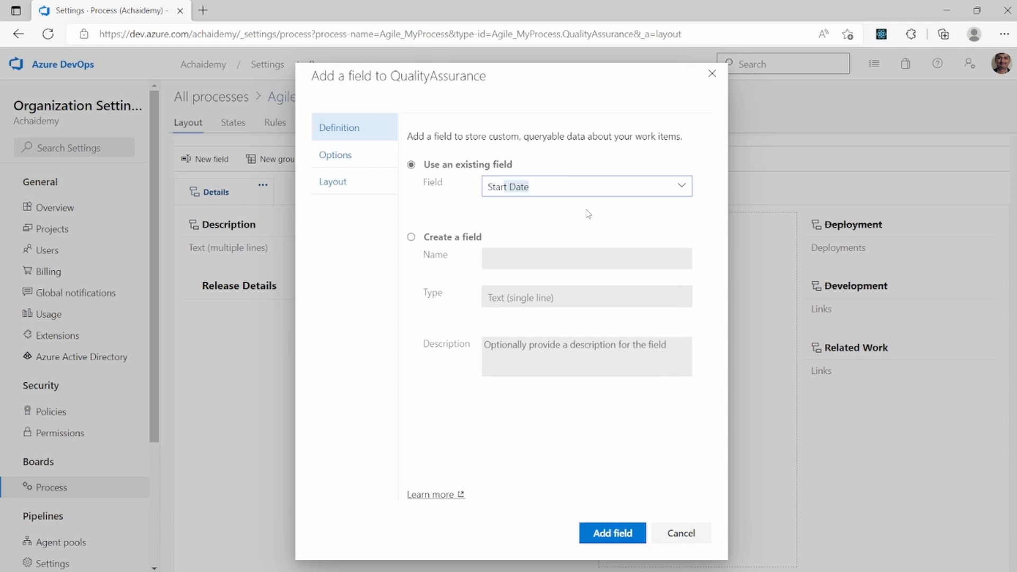
{"action": "left_click", "coordinate": [619, 226]}
{"action": "left_click", "coordinate": [598, 530]}
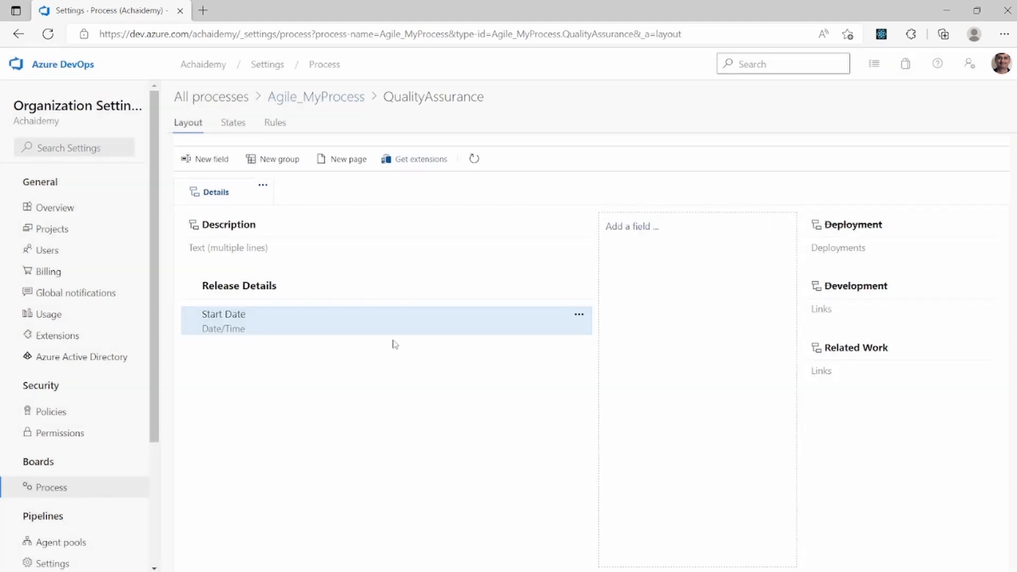
Start adding another existing field to QualityAssurance and try finding one by the names "Completion" and "end".
{"action": "left_click", "coordinate": [212, 158]}
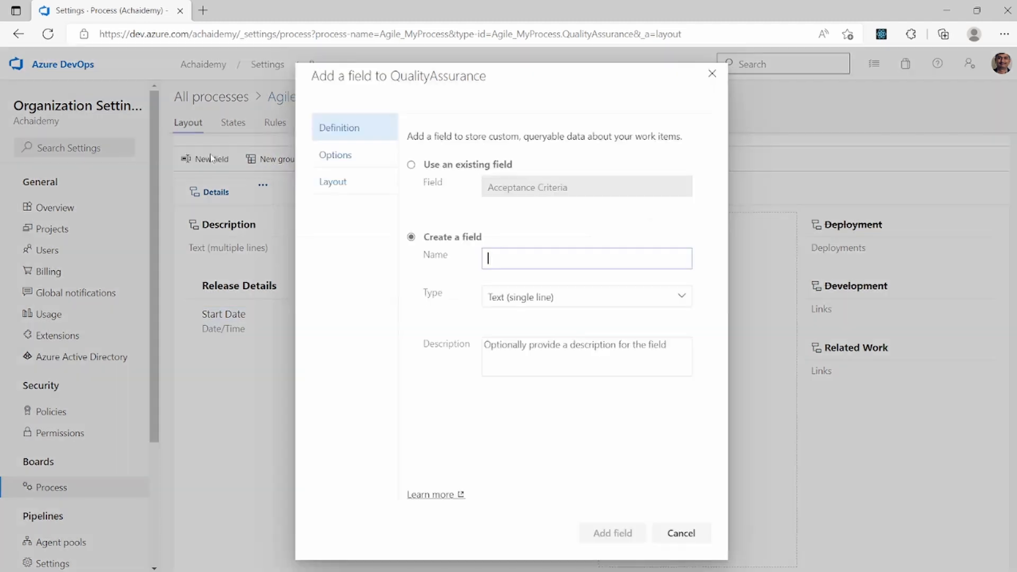
{"action": "left_click", "coordinate": [410, 167]}
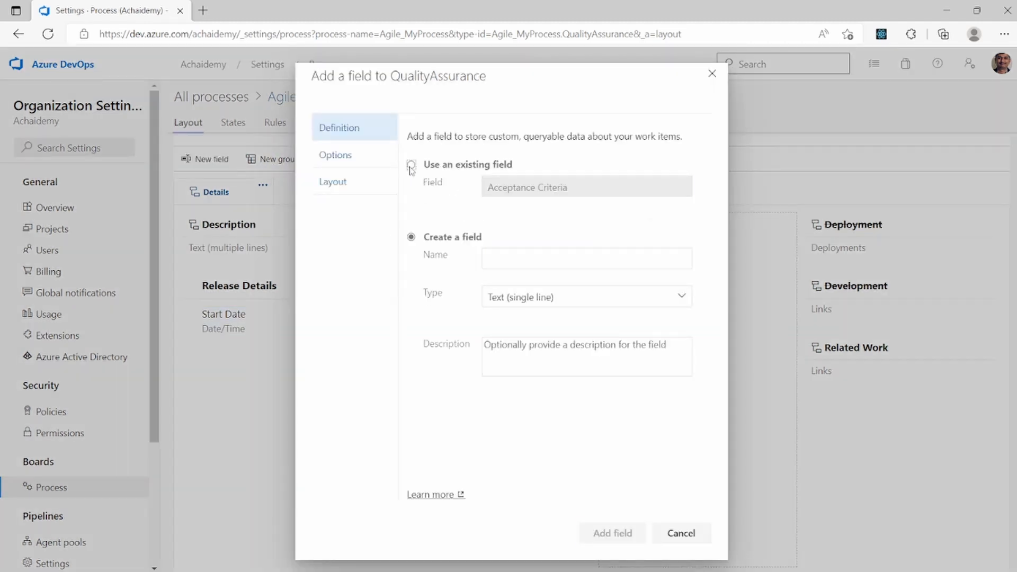
{"action": "type", "text": "Comp"}
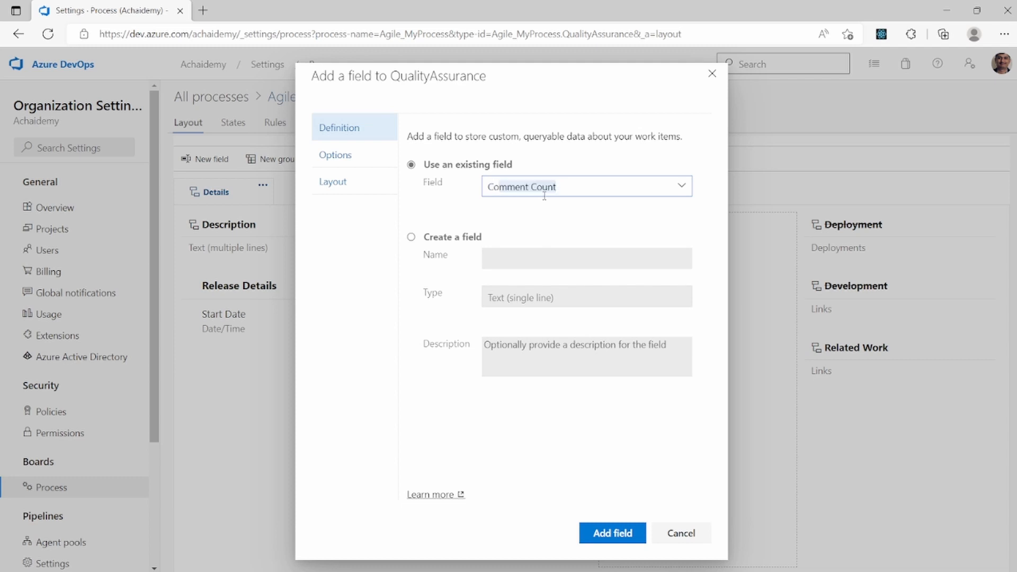
{"action": "type", "text": "letion"}
{"action": "key", "text": "BackSpace"}
{"action": "key", "text": "BackSpace"}
{"action": "key", "text": "BackSpace"}
{"action": "key", "text": "BackSpace"}
{"action": "key", "text": "ctrl+a"}
{"action": "type", "text": "end"}
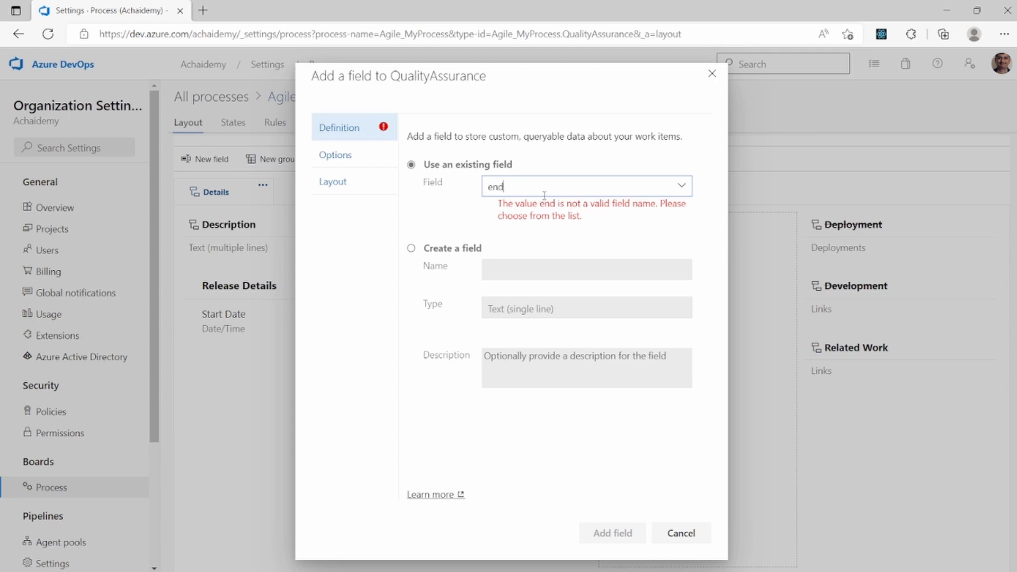
{"action": "key", "text": "ctrl+a"}
{"action": "key", "text": "BackSpace"}
Choose the existing Closed Date field and add it to the Release Details group.
{"action": "left_click", "coordinate": [681, 185]}
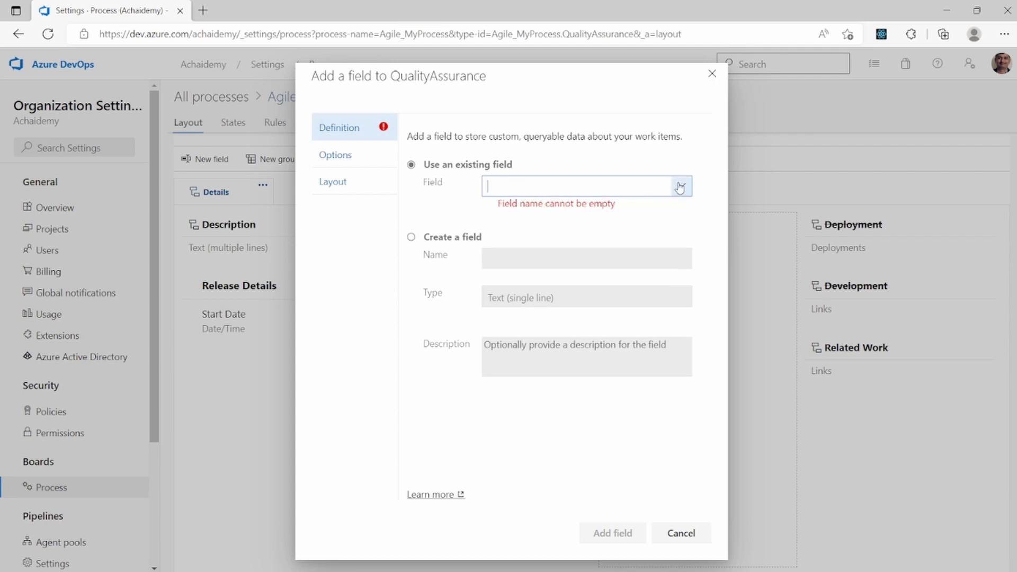
{"action": "scroll", "coordinate": [609, 274], "scroll_direction": "down", "scroll_amount": 5}
{"action": "scroll", "coordinate": [612, 274], "scroll_direction": "down", "scroll_amount": 10}
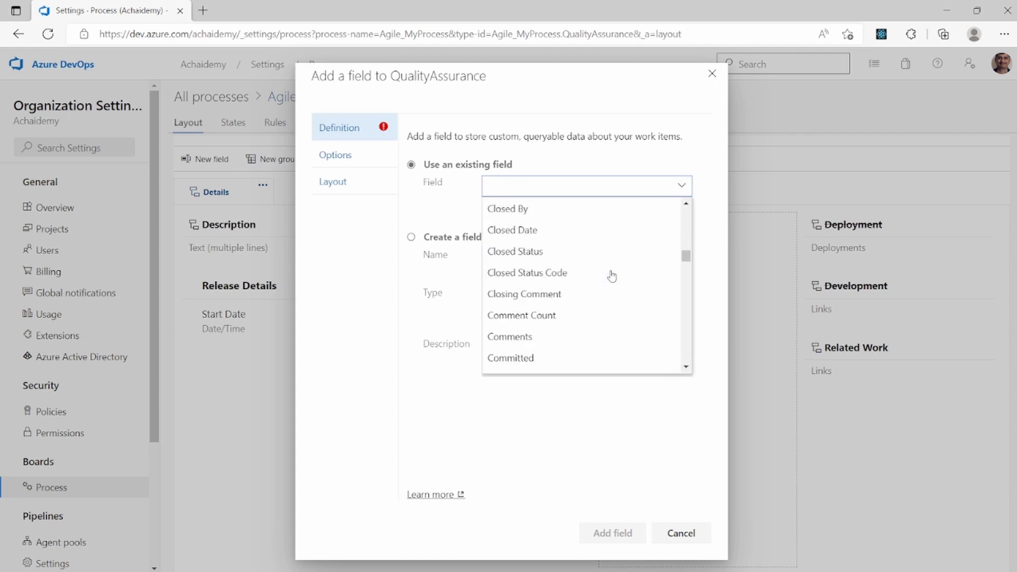
{"action": "scroll", "coordinate": [611, 274], "scroll_direction": "up", "scroll_amount": 6}
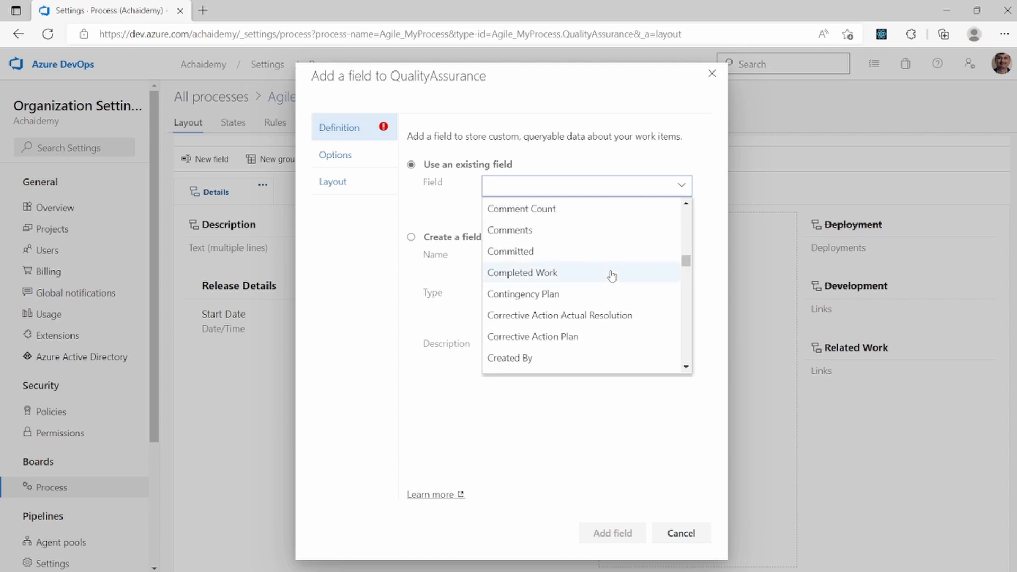
{"action": "scroll", "coordinate": [602, 241], "scroll_direction": "up", "scroll_amount": 6}
{"action": "scroll", "coordinate": [601, 241], "scroll_direction": "down", "scroll_amount": 3}
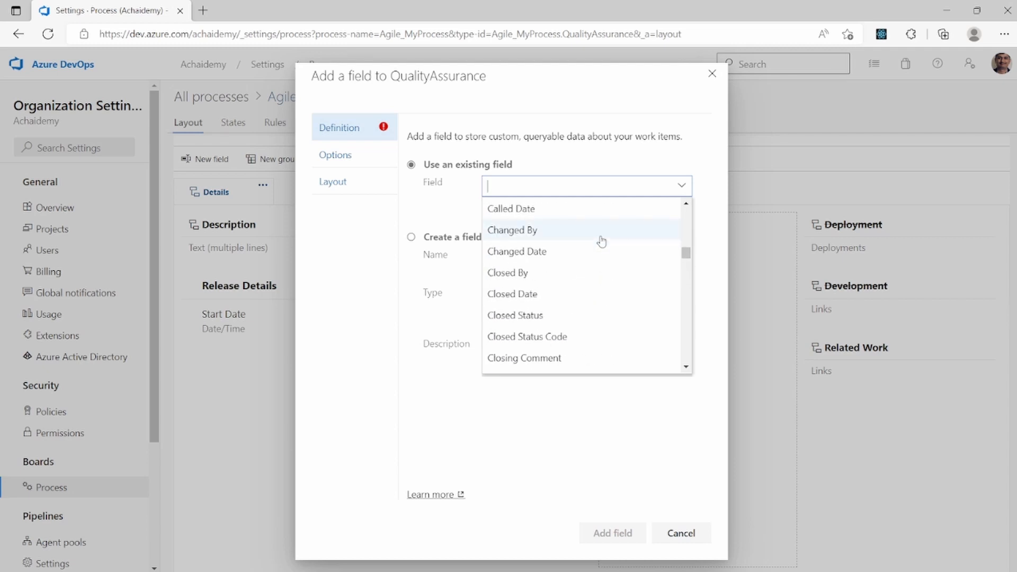
{"action": "left_click", "coordinate": [545, 295]}
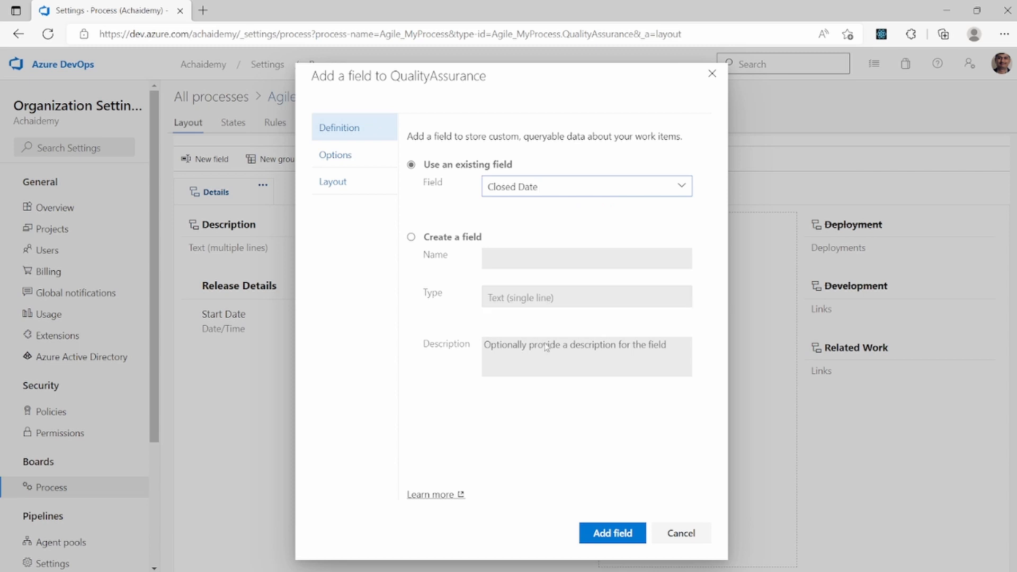
{"action": "left_click", "coordinate": [614, 533]}
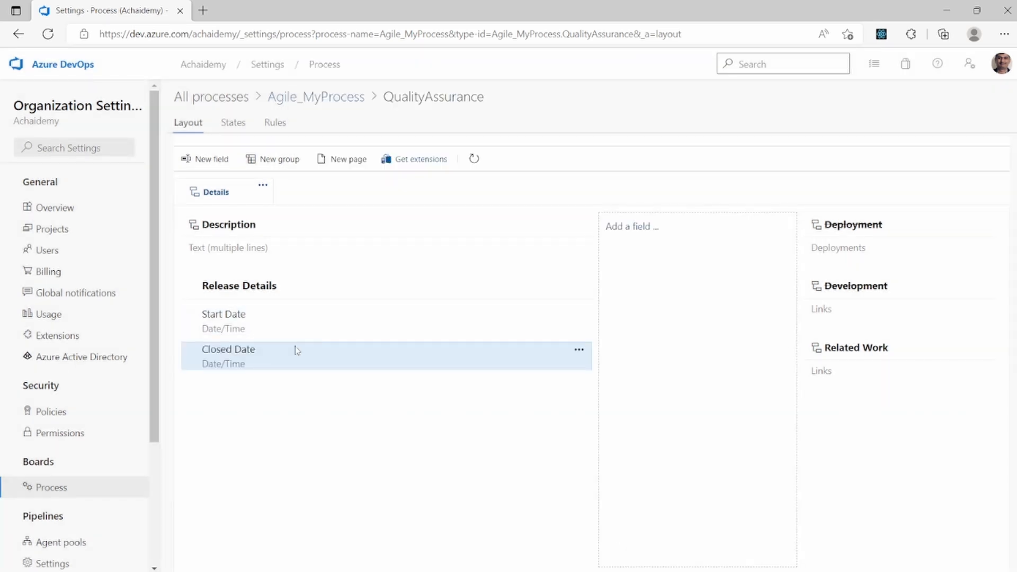
Start creating a new field for QualityAssurance and name it "Release Version".
{"action": "left_click", "coordinate": [211, 158]}
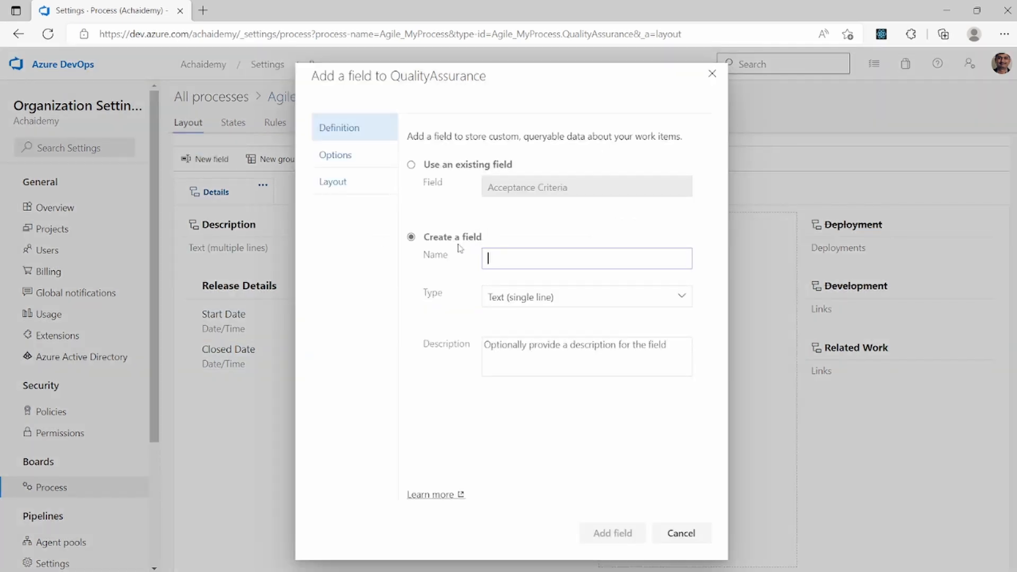
{"action": "left_click", "coordinate": [446, 169]}
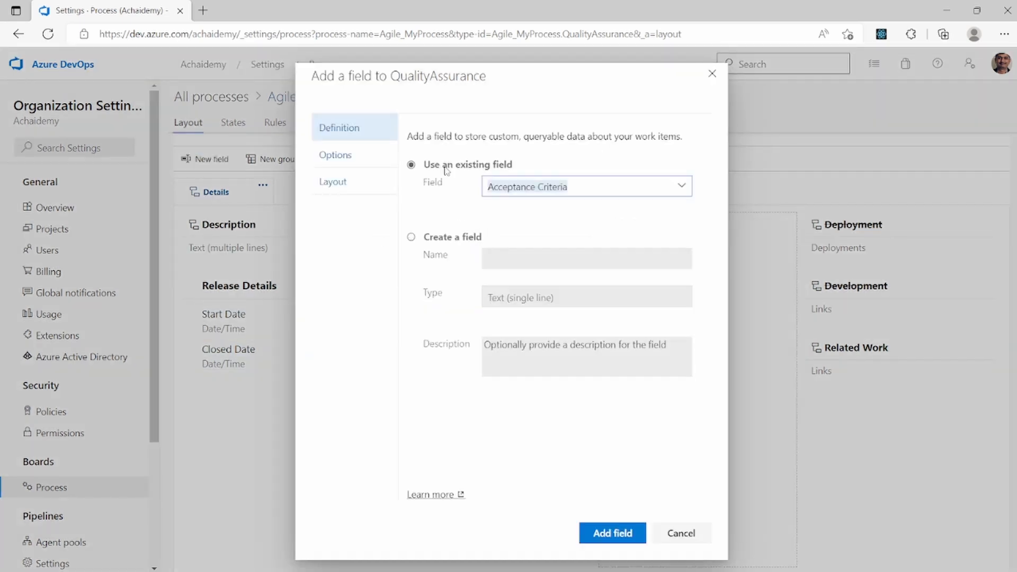
{"action": "left_click", "coordinate": [427, 242]}
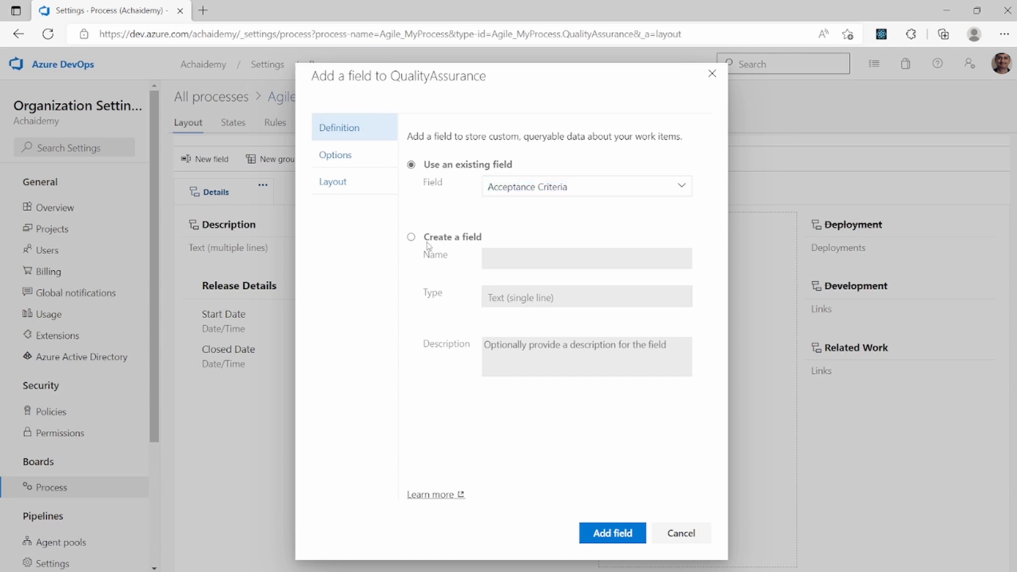
{"action": "left_click", "coordinate": [428, 244]}
{"action": "type", "text": "V"}
{"action": "key", "text": "BackSpace"}
{"action": "type", "text": "Version Det"}
{"action": "key", "text": "BackSpace"}
{"action": "key", "text": "BackSpace"}
{"action": "key", "text": "BackSpace"}
{"action": "key", "text": "BackSpace"}
{"action": "key", "text": "Home"}
{"action": "type", "text": "Release"}
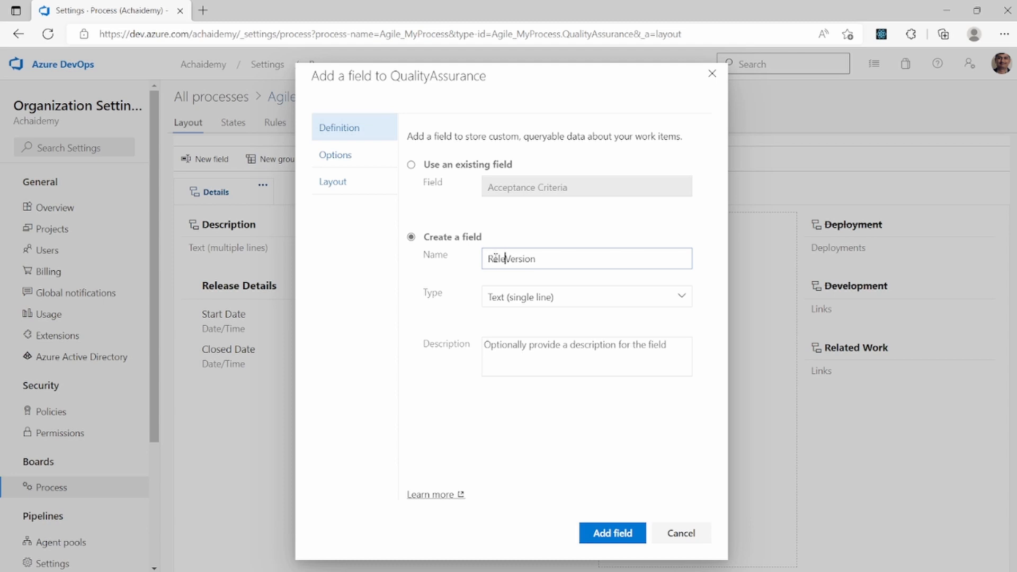
Try the Picklist (string) type for the Release Version field and return it to Text (single line).
{"action": "left_click", "coordinate": [615, 296]}
{"action": "left_click", "coordinate": [682, 297]}
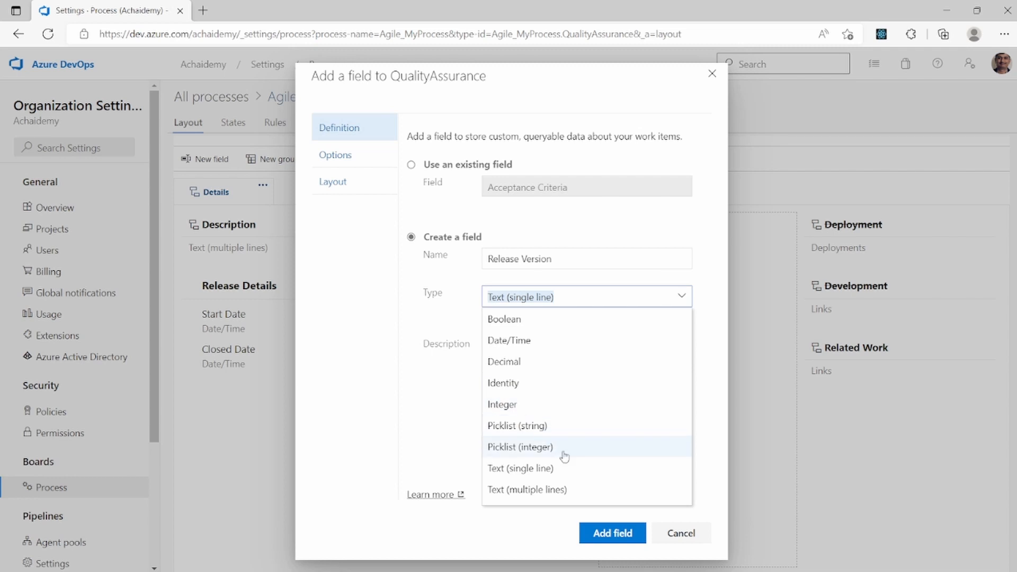
{"action": "left_click", "coordinate": [548, 428]}
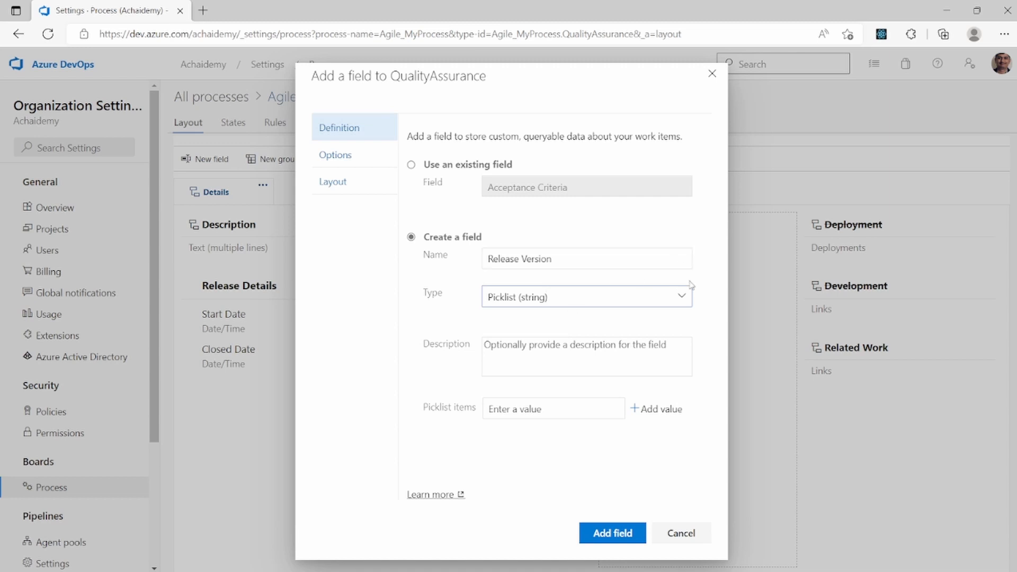
{"action": "left_click", "coordinate": [687, 297]}
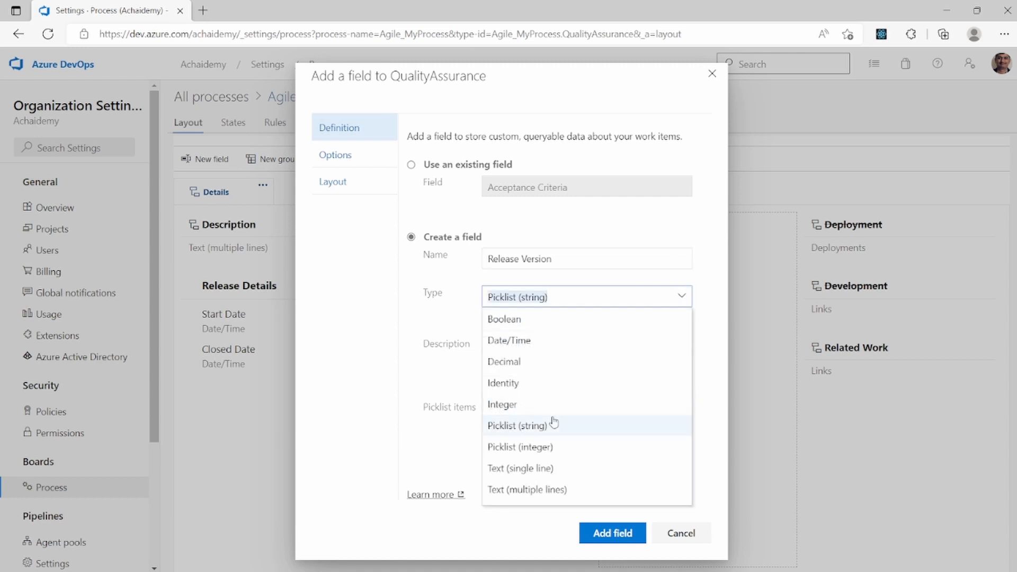
{"action": "left_click", "coordinate": [528, 468]}
Describe the Release Version field as "Provide details of which version this work item is for" and add it to the layout.
{"action": "left_click", "coordinate": [555, 342]}
{"action": "type", "text": "Provide "}
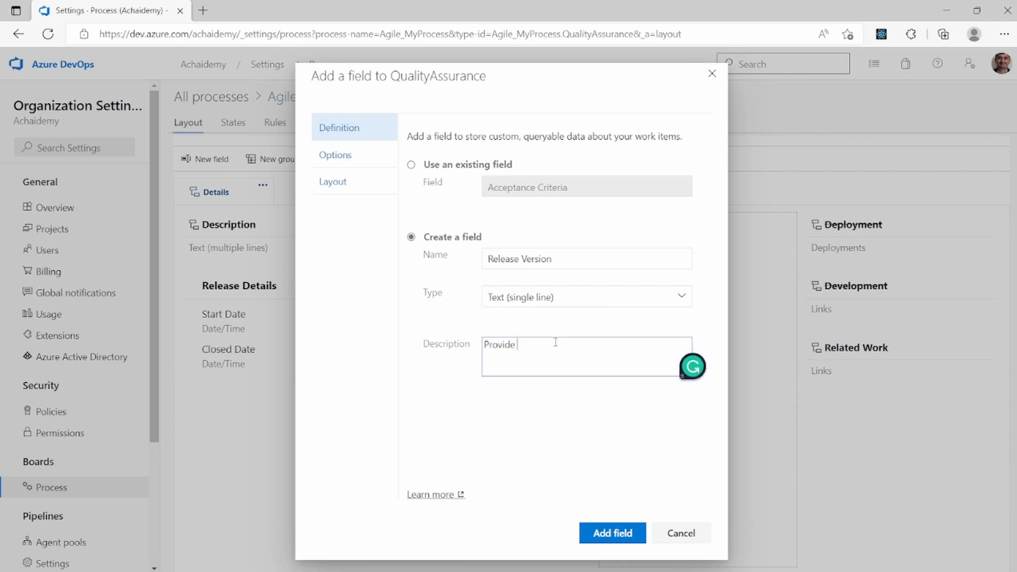
{"action": "type", "text": "details of which version this "}
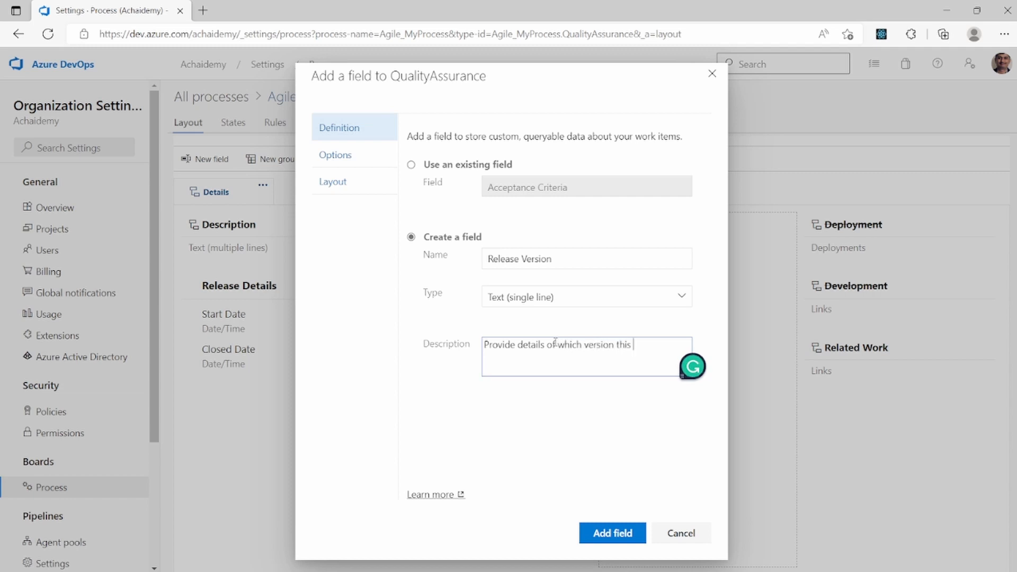
{"action": "type", "text": "work item is for"}
{"action": "left_click", "coordinate": [616, 534]}
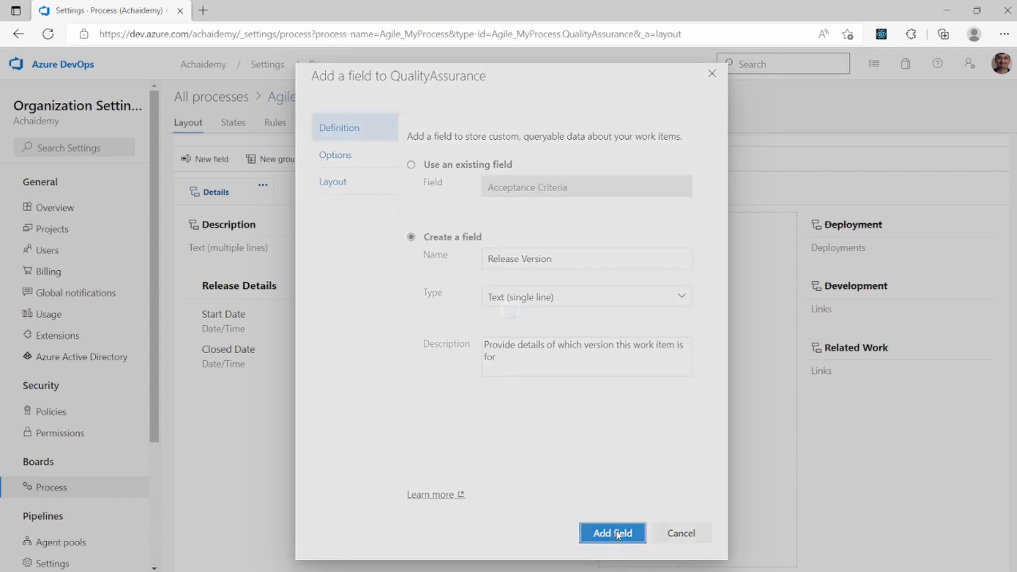
Start creating another field named "Affected Module" with the type Picklist (string).
{"action": "left_click", "coordinate": [212, 159]}
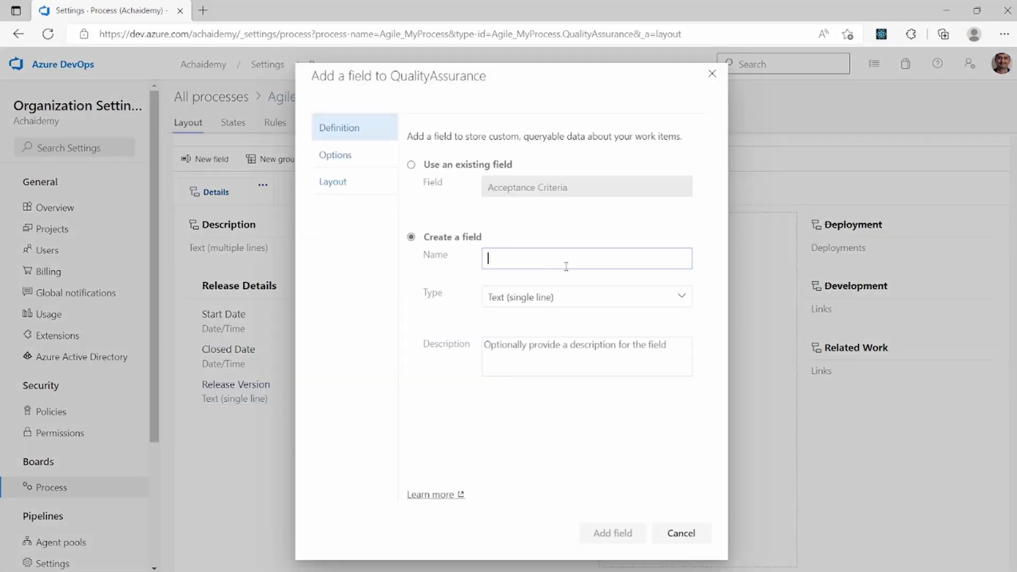
{"action": "type", "text": "Mo"}
{"action": "type", "text": "ffe"}
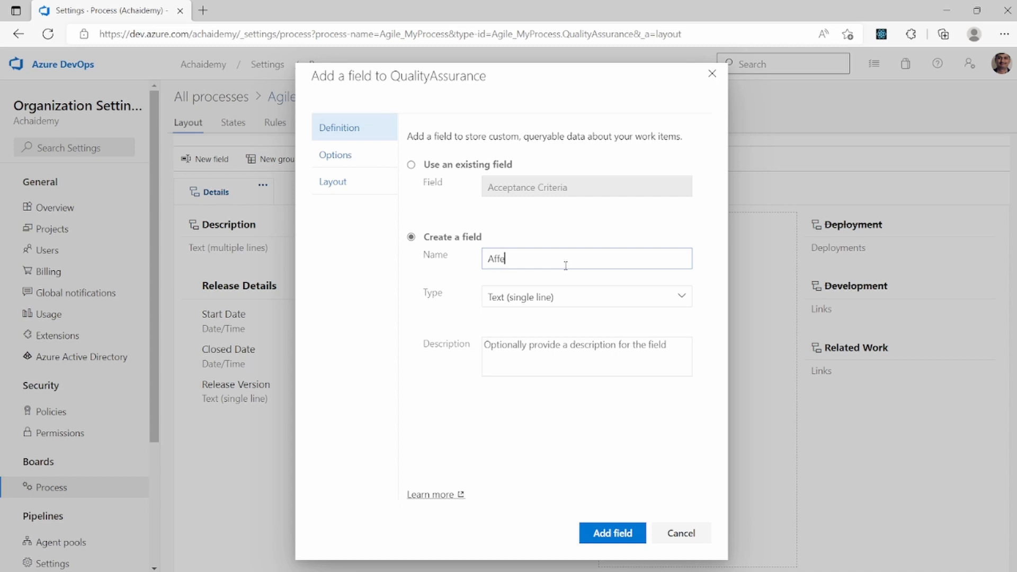
{"action": "type", "text": "cted Module"}
{"action": "left_click", "coordinate": [683, 296]}
{"action": "left_click", "coordinate": [683, 295]}
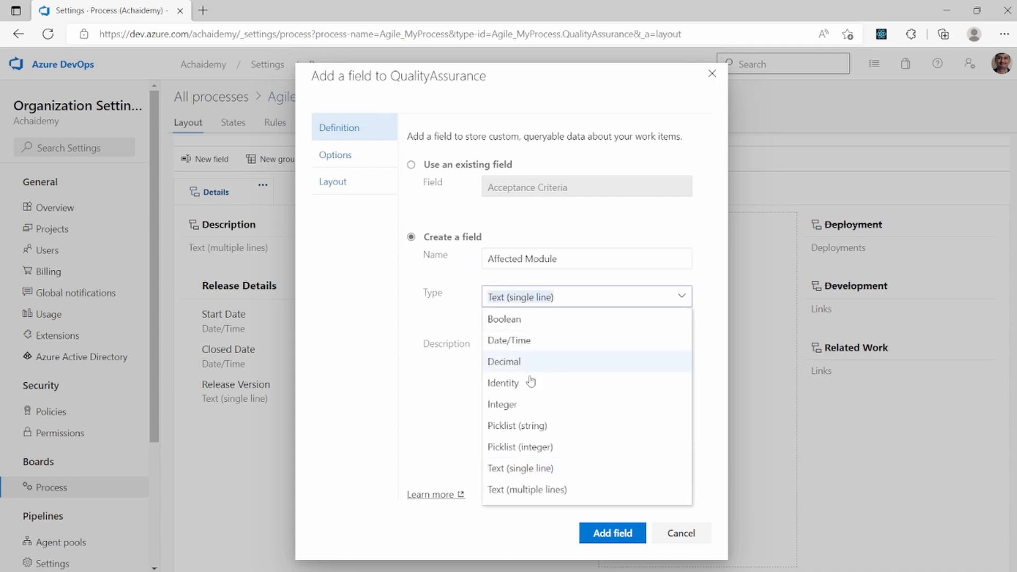
{"action": "left_click", "coordinate": [514, 433]}
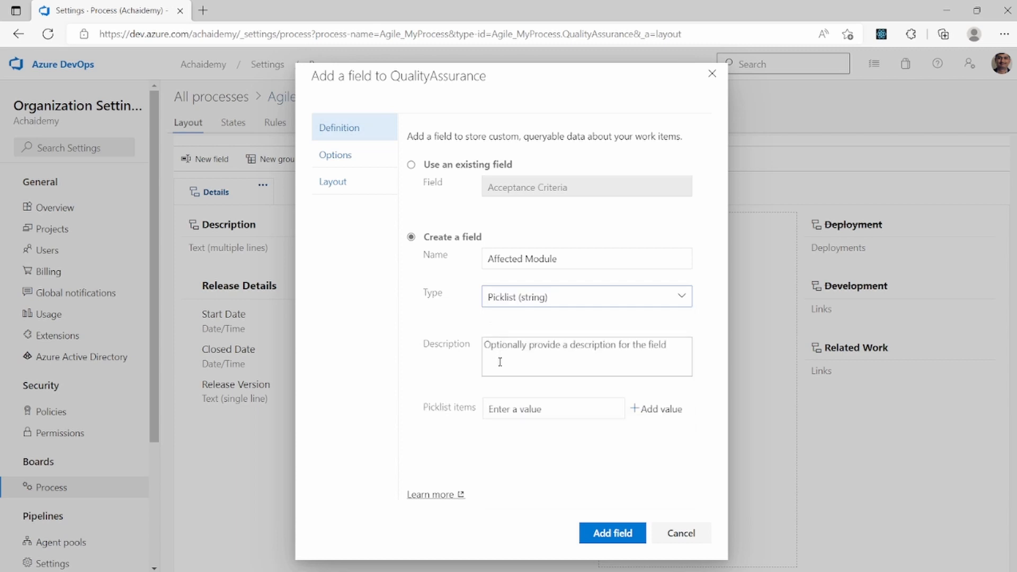
Give the Affected Module field the picklist items Front end, API and Database, and add it to the layout.
{"action": "left_click", "coordinate": [517, 359]}
{"action": "left_click", "coordinate": [515, 403]}
{"action": "type", "text": "Front end"}
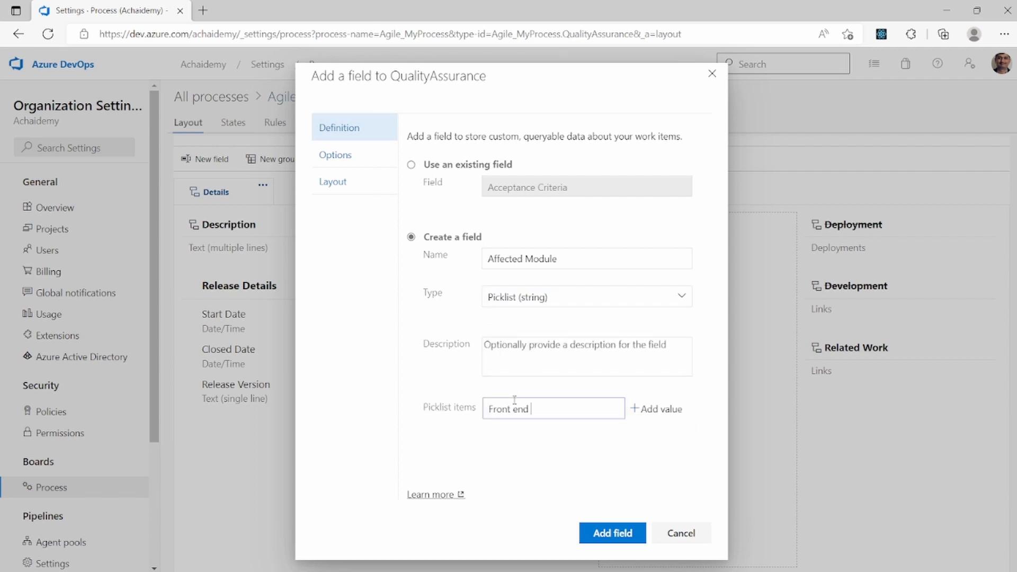
{"action": "left_click", "coordinate": [634, 408]}
{"action": "type", "text": "APIU"}
{"action": "key", "text": "BackSpace"}
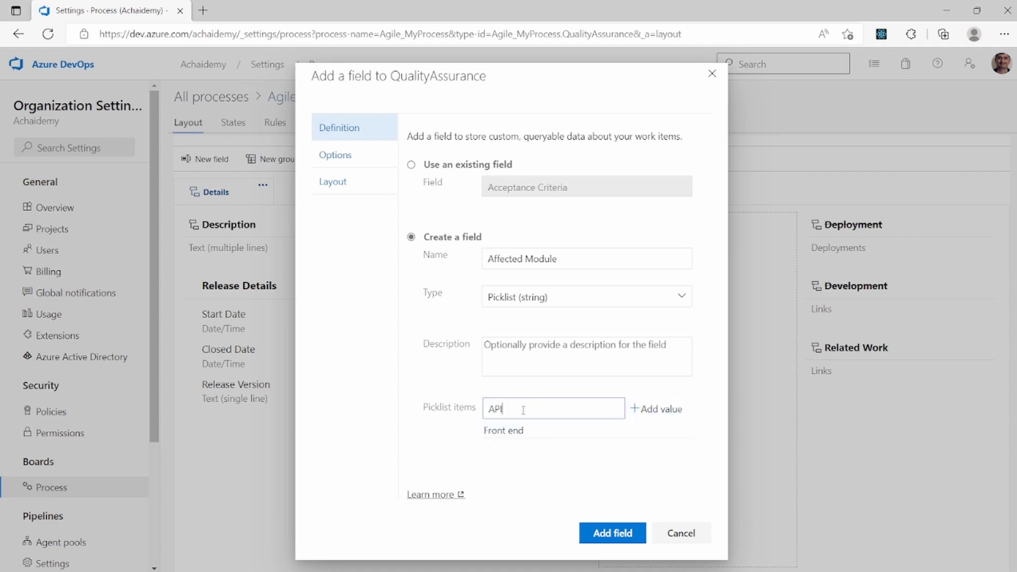
{"action": "left_click", "coordinate": [641, 412]}
{"action": "type", "text": "Datase"}
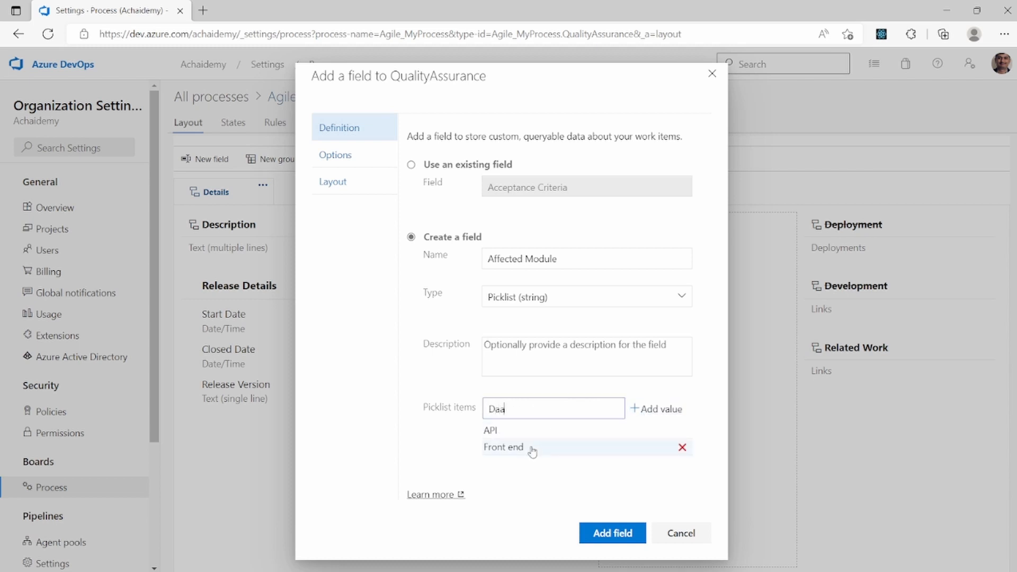
{"action": "key", "text": "BackSpace"}
{"action": "key", "text": "BackSpace"}
{"action": "type", "text": "base"}
{"action": "left_click", "coordinate": [655, 409]}
{"action": "left_click", "coordinate": [615, 536]}
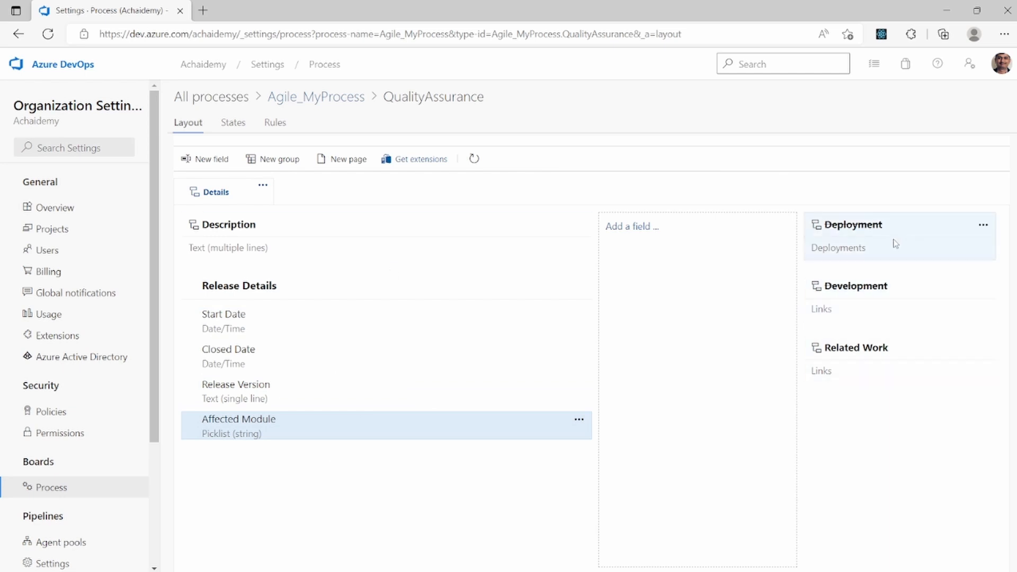
Open the "Load testing for Staging environment" work item in the Demo.Process project.
{"action": "mouse_move", "coordinate": [881, 258]}
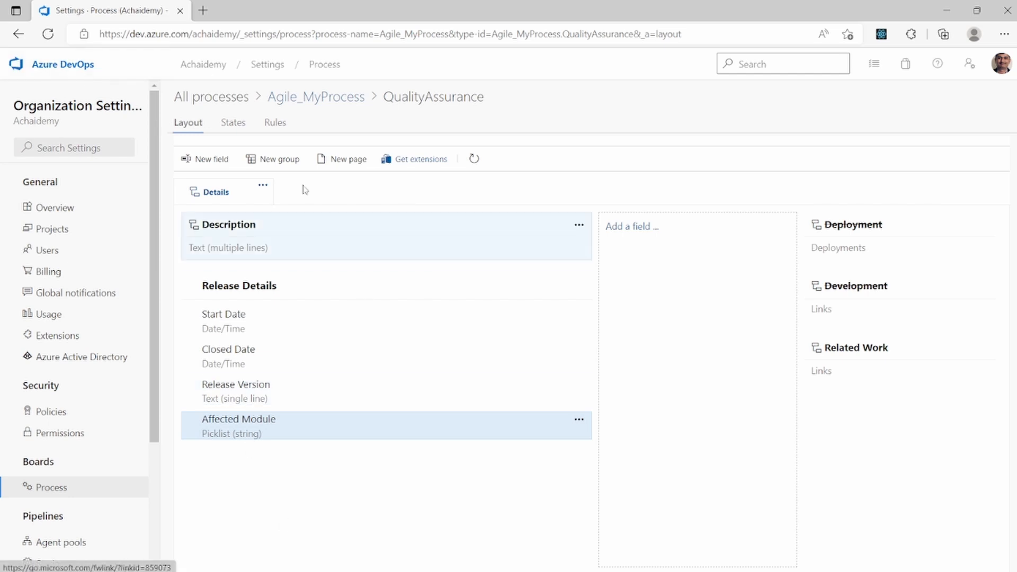
{"action": "left_click", "coordinate": [87, 65]}
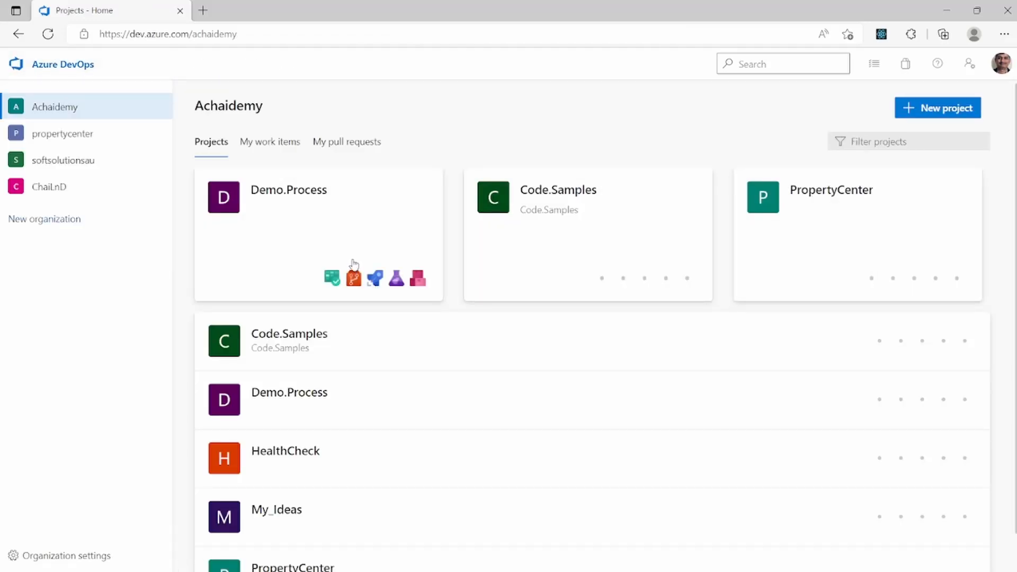
{"action": "left_click", "coordinate": [353, 264]}
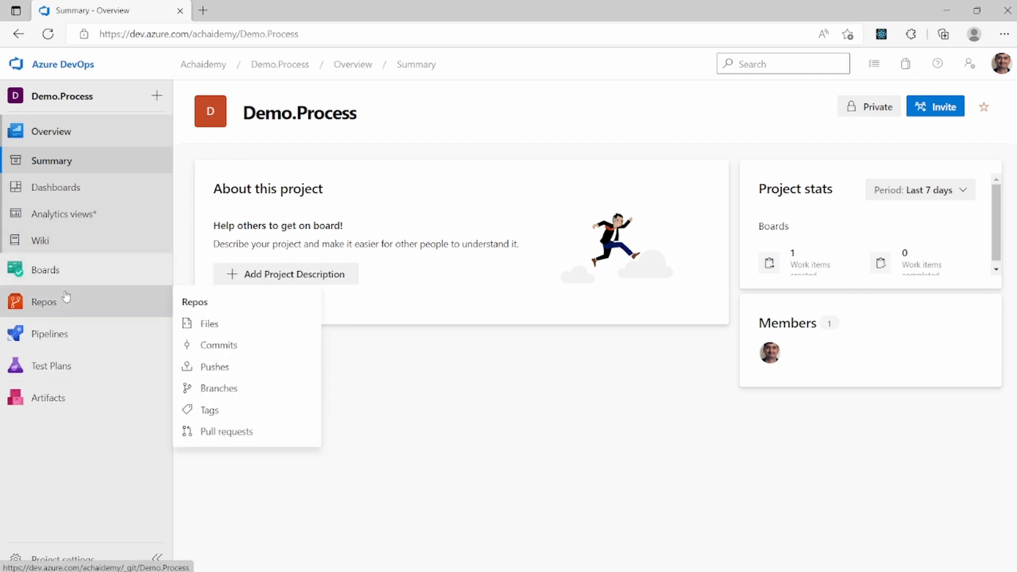
{"action": "left_click", "coordinate": [79, 264]}
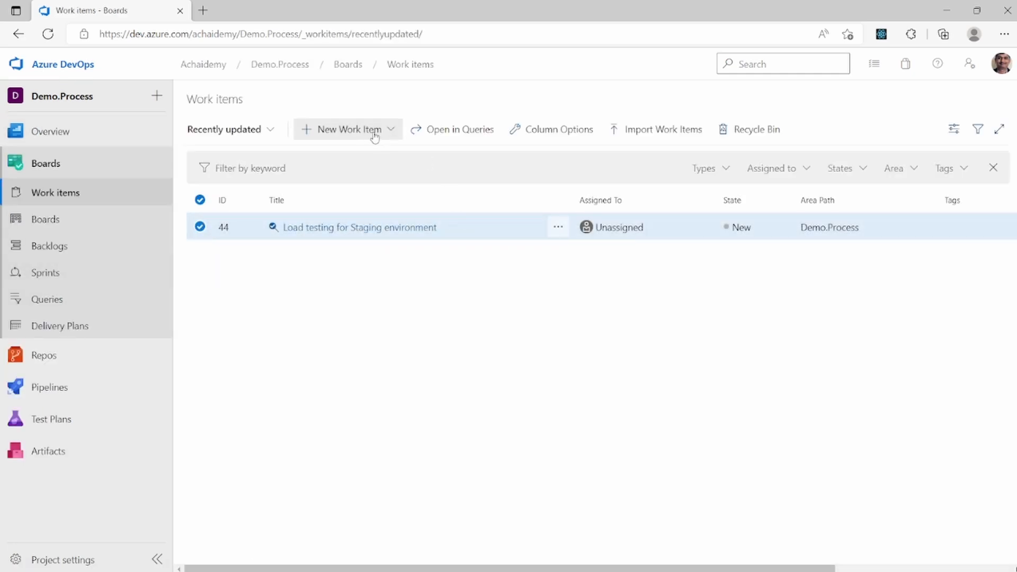
{"action": "left_click", "coordinate": [369, 228]}
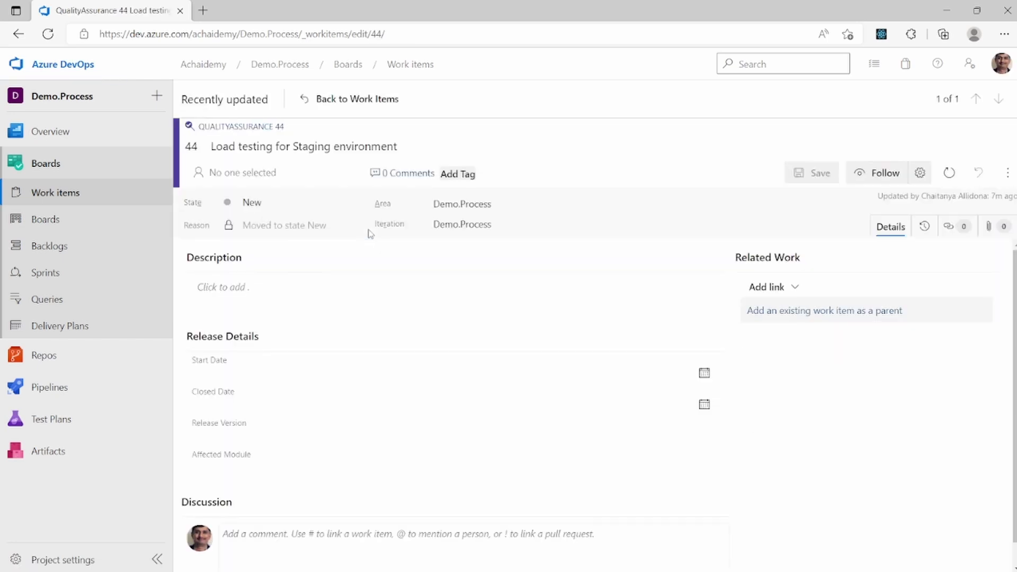
Set the work item's Start Date to 18/07/2022 and its Closed Date to 30/07/2022.
{"action": "scroll", "coordinate": [416, 347], "scroll_direction": "down", "scroll_amount": 1}
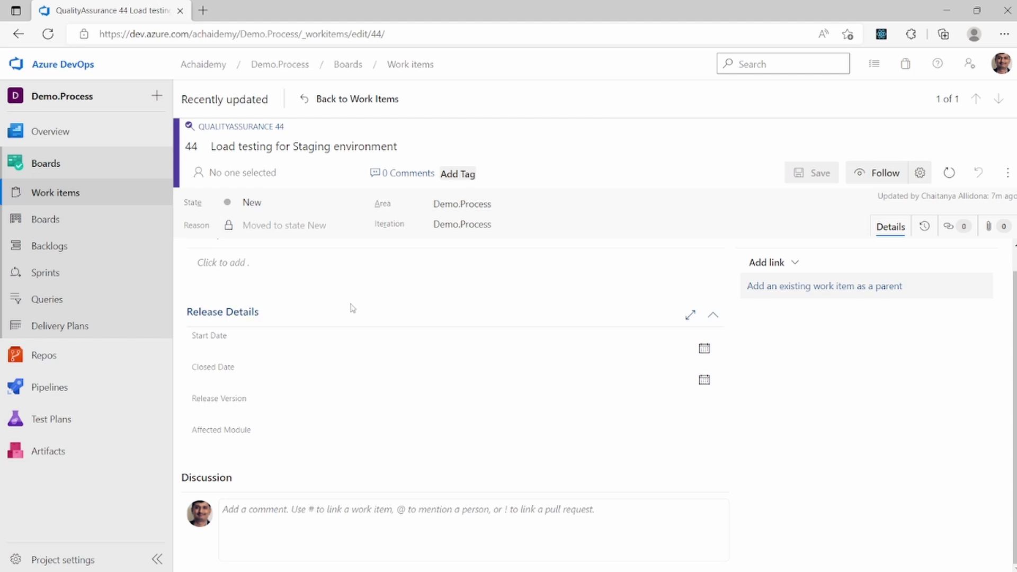
{"action": "left_click", "coordinate": [704, 349]}
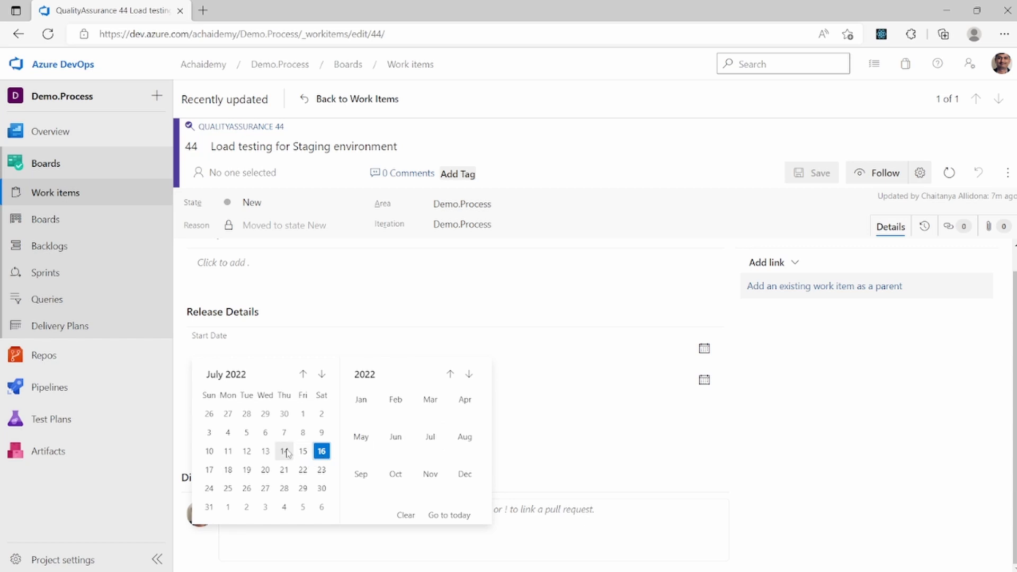
{"action": "left_click", "coordinate": [228, 470]}
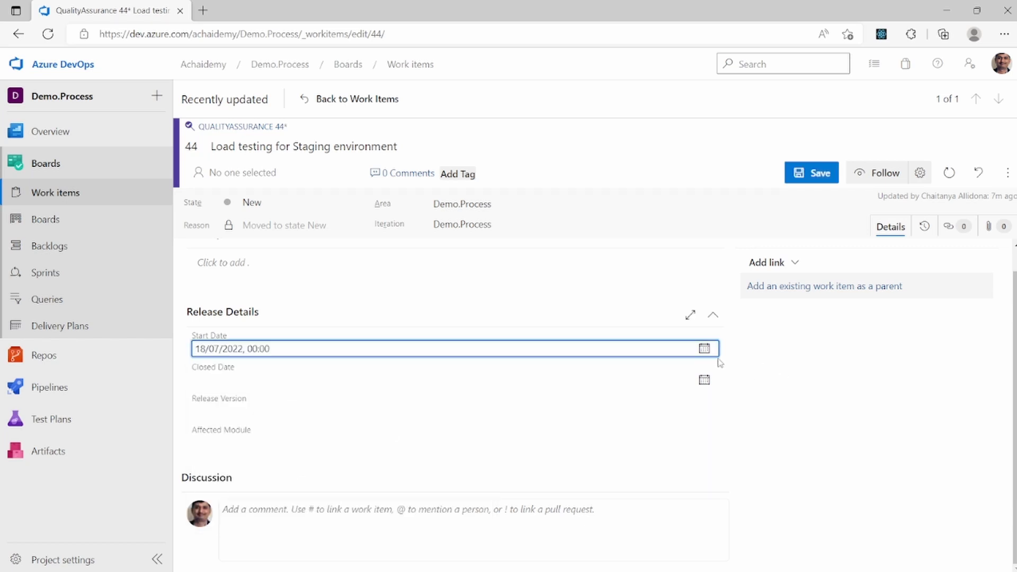
{"action": "left_click", "coordinate": [704, 379]}
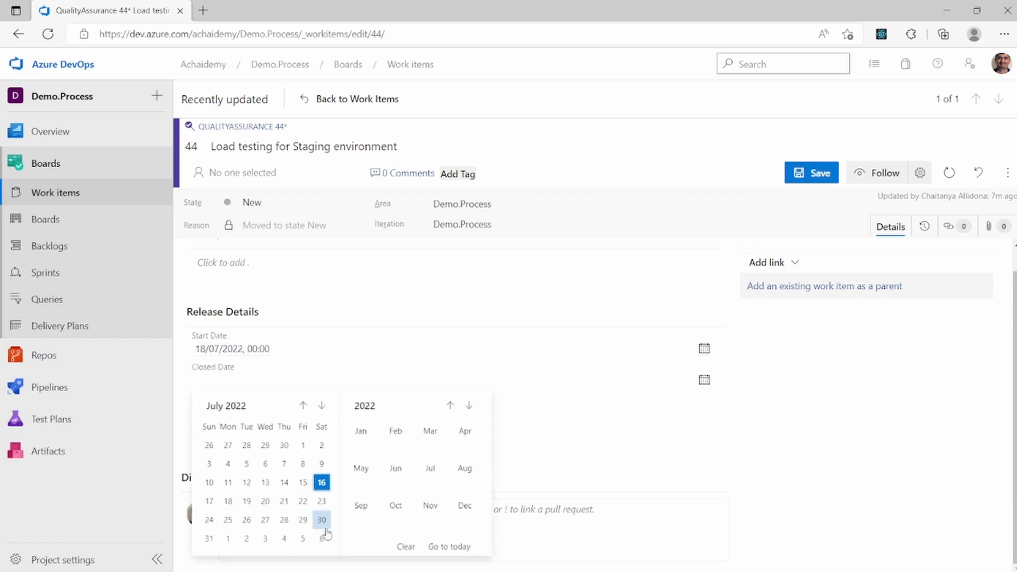
{"action": "left_click", "coordinate": [321, 521]}
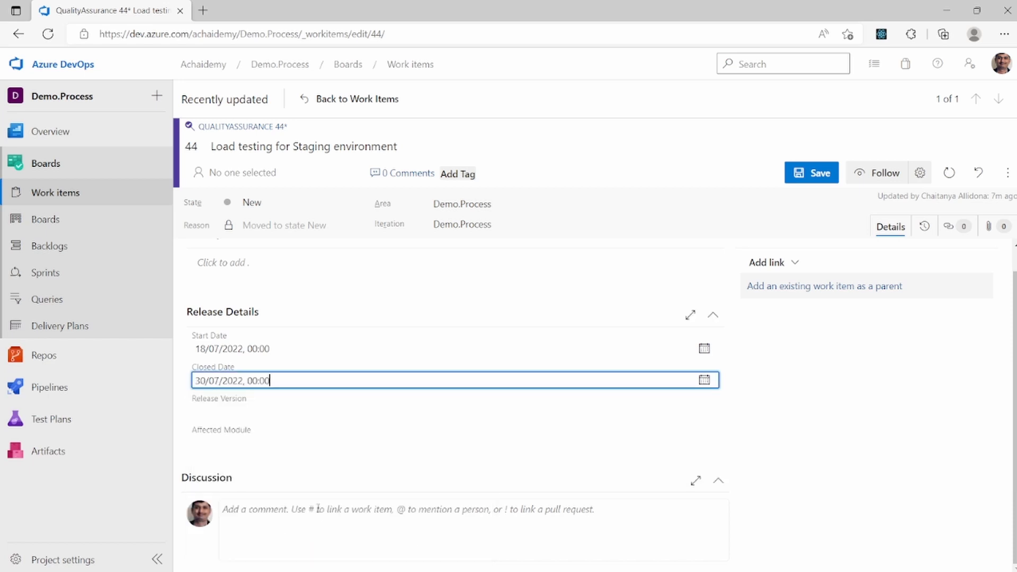
Set the Release Version to V2.4 and the Affected Module to Database, and save the work item.
{"action": "left_click", "coordinate": [243, 411]}
{"action": "type", "text": "V2.4"}
{"action": "key", "text": "Tab"}
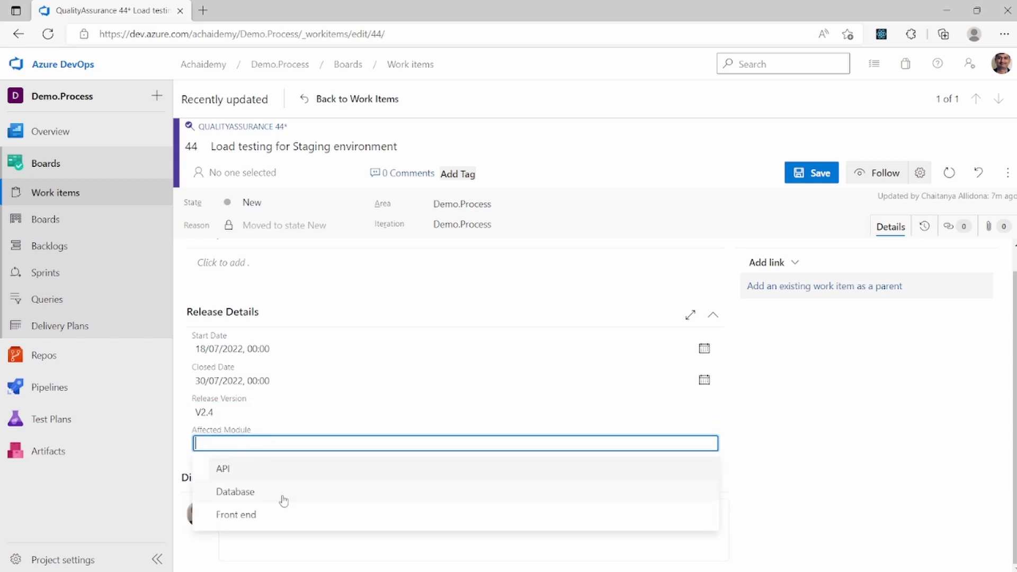
{"action": "left_click", "coordinate": [283, 497]}
{"action": "left_click", "coordinate": [823, 175]}
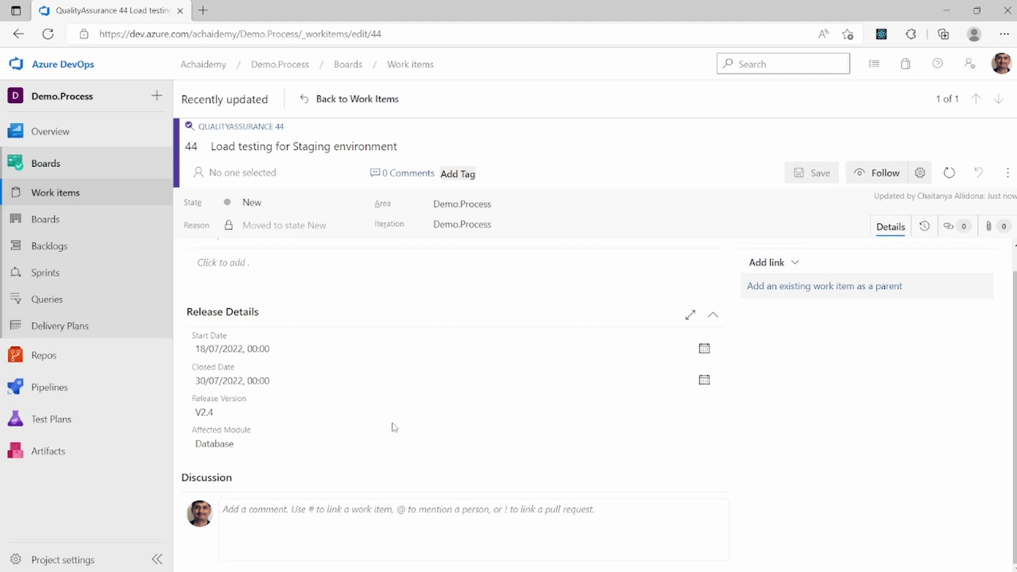